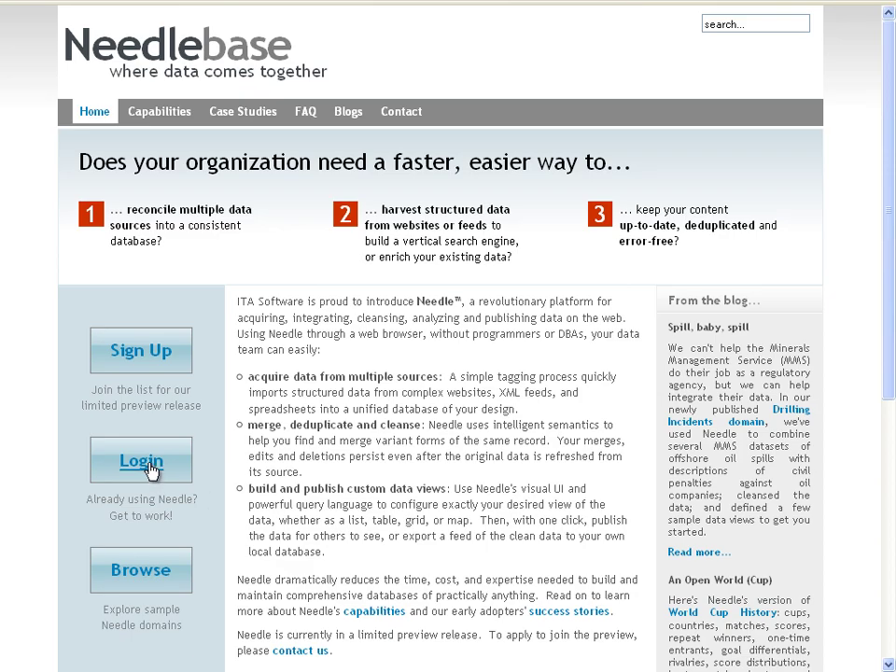
Step: Log in to the Needle account from the Needlebase homepage
click(141, 462)
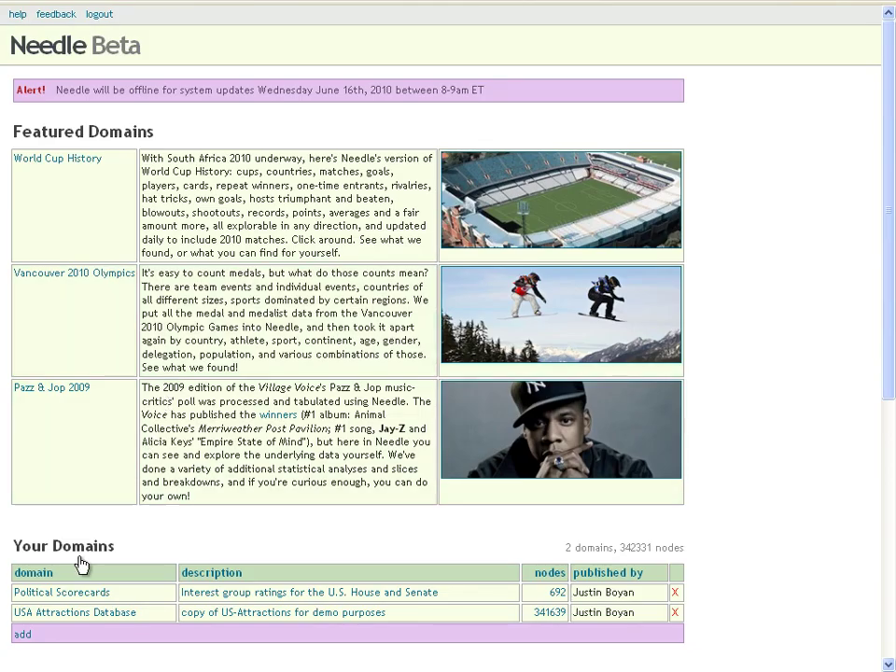
Step: Create domain 'Attractions Tutorial' ('demo video') with types Attraction, Address, Phone Number, Description
click(25, 637)
text(Attractions-T)
text(utoridemo )
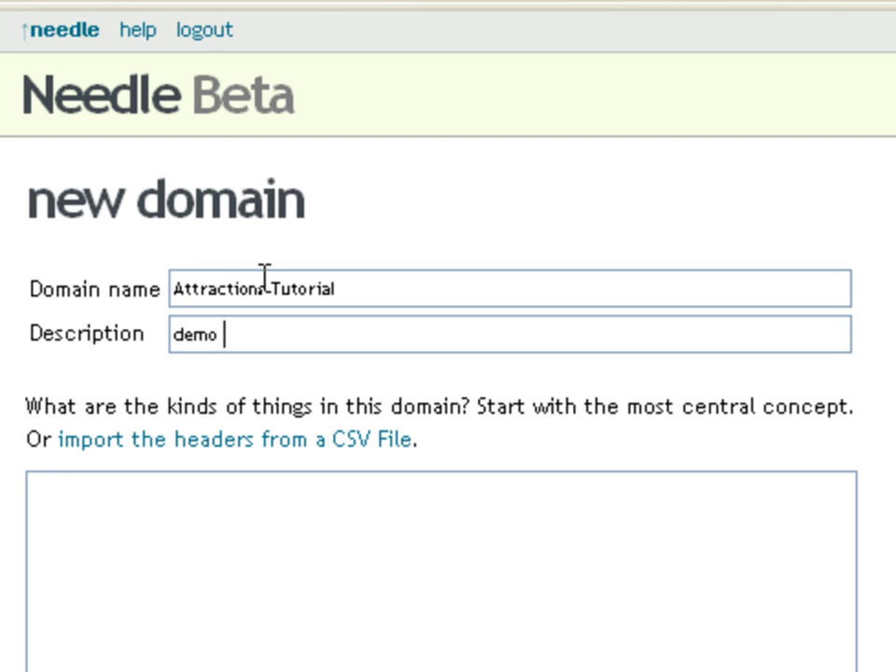
text(videoAttraction)
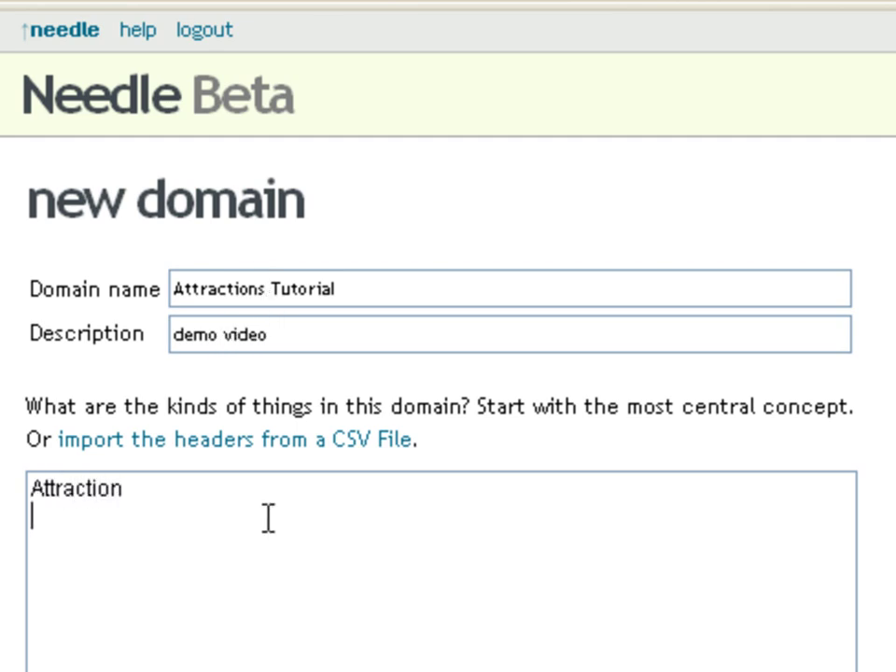
text(Address)
text(Phone Number)
key(Return)
text(Description)
key(Return)
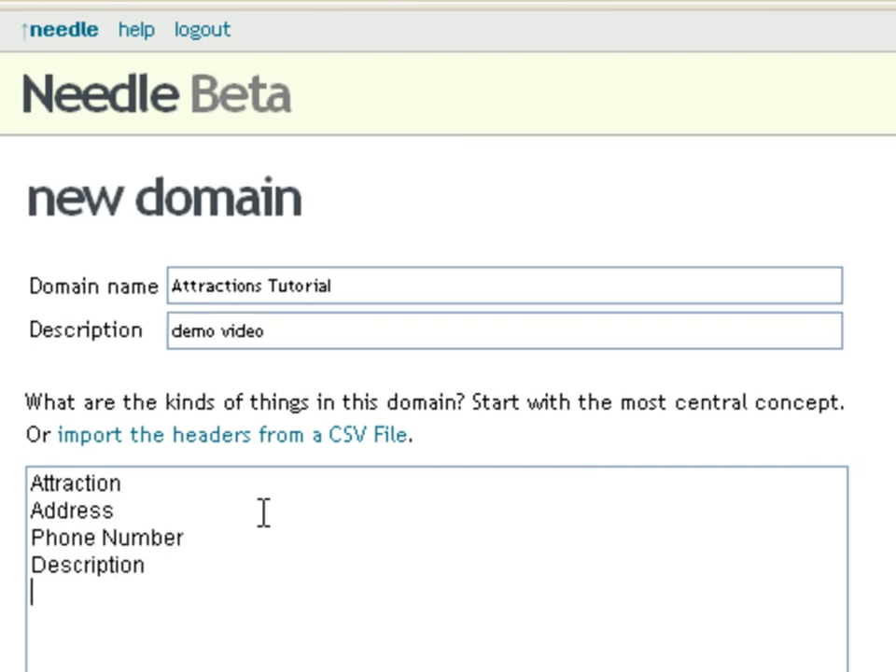
click(38, 497)
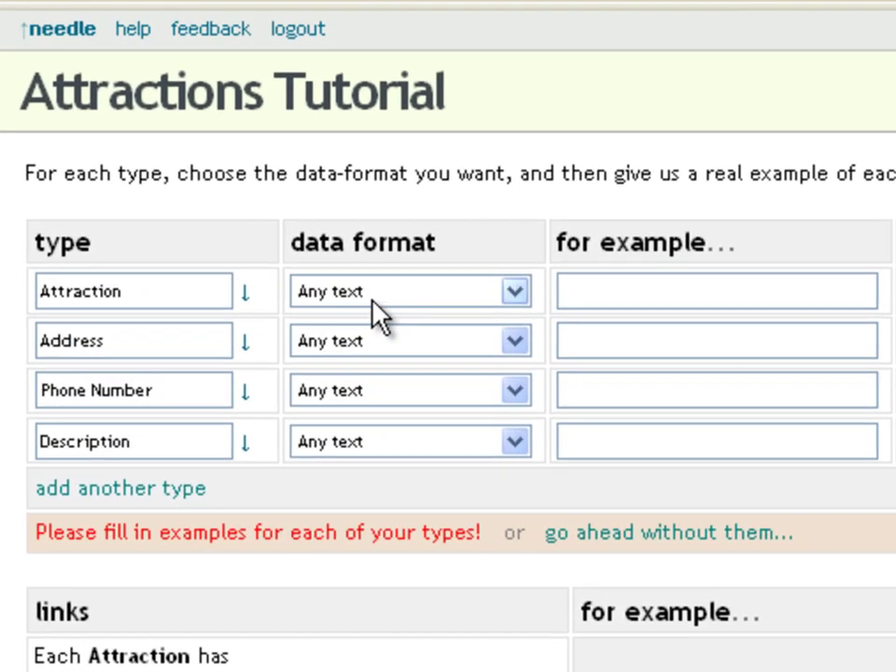
Step: Set Attraction to Title, Address to Address, Phone Number to Phone Number, Description to Any text
click(332, 265)
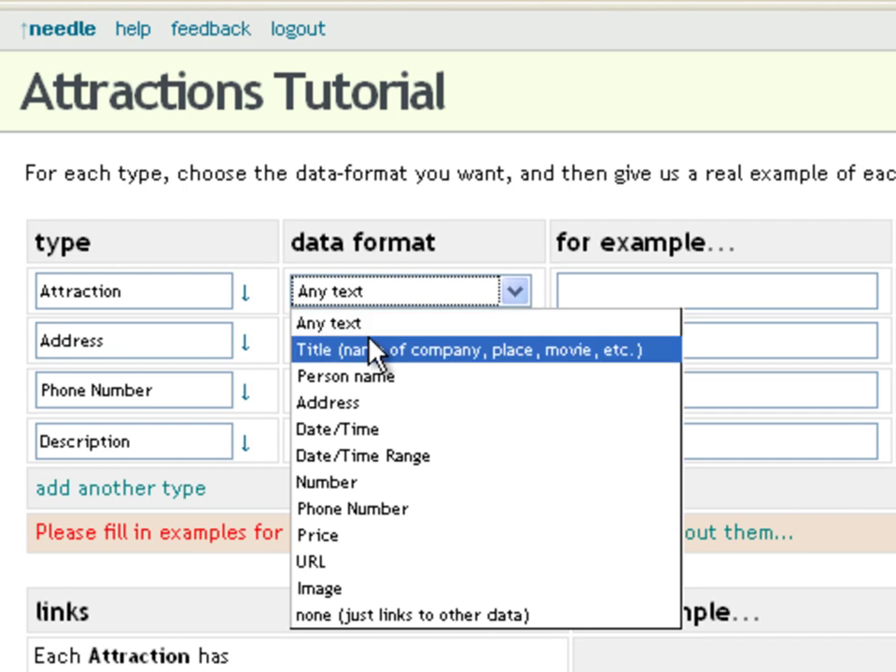
click(370, 340)
click(370, 344)
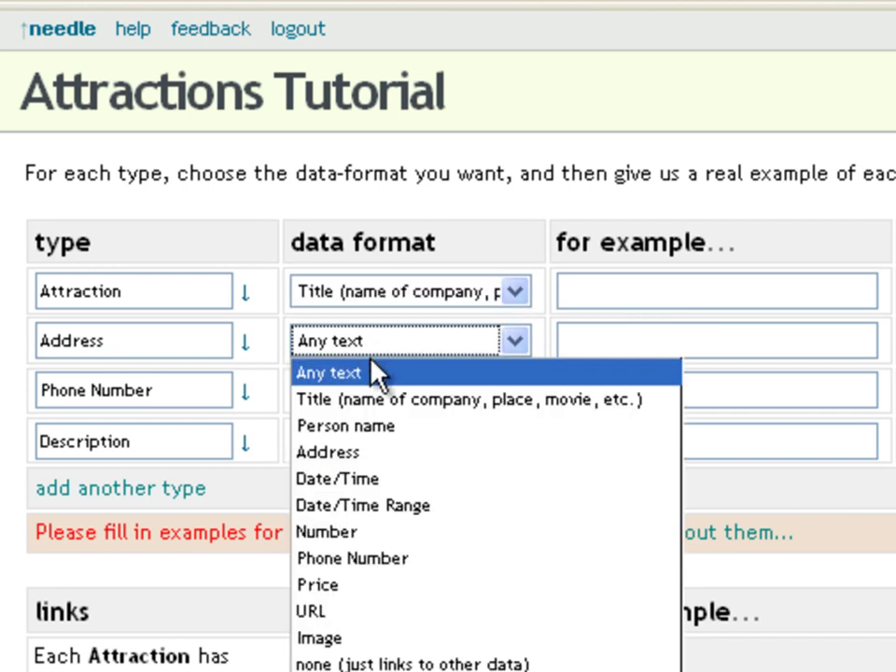
click(375, 453)
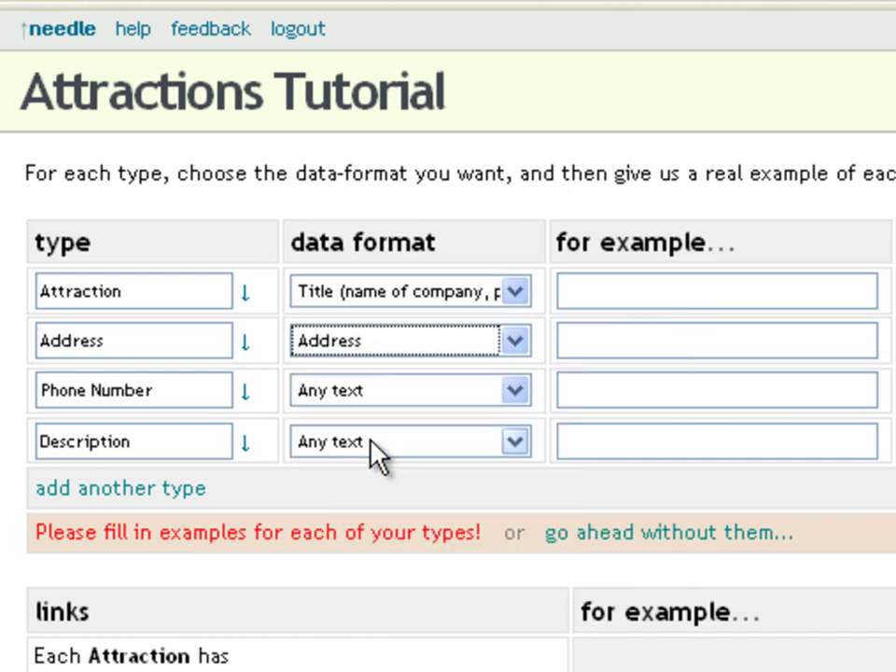
click(370, 377)
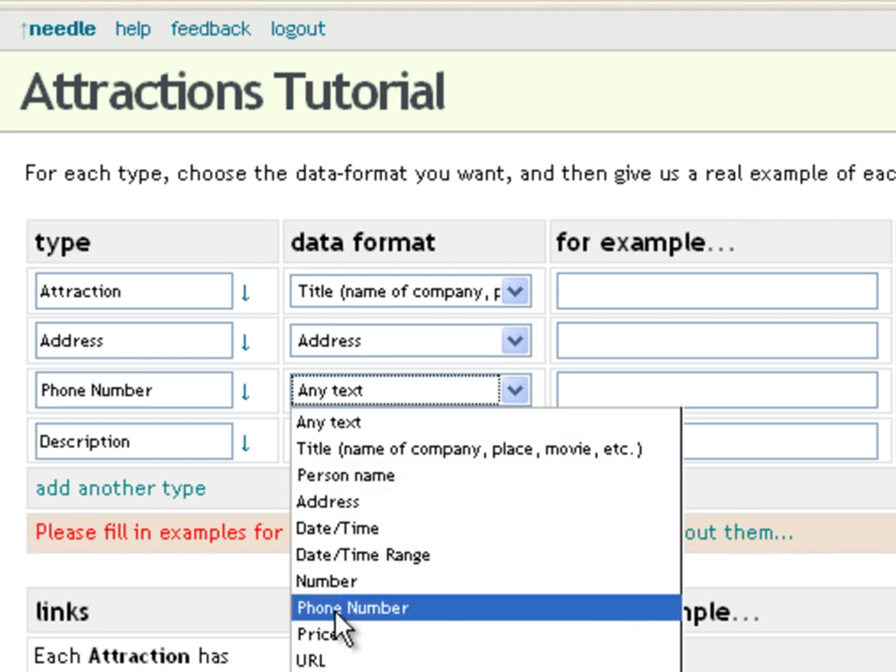
click(336, 615)
click(334, 445)
click(334, 451)
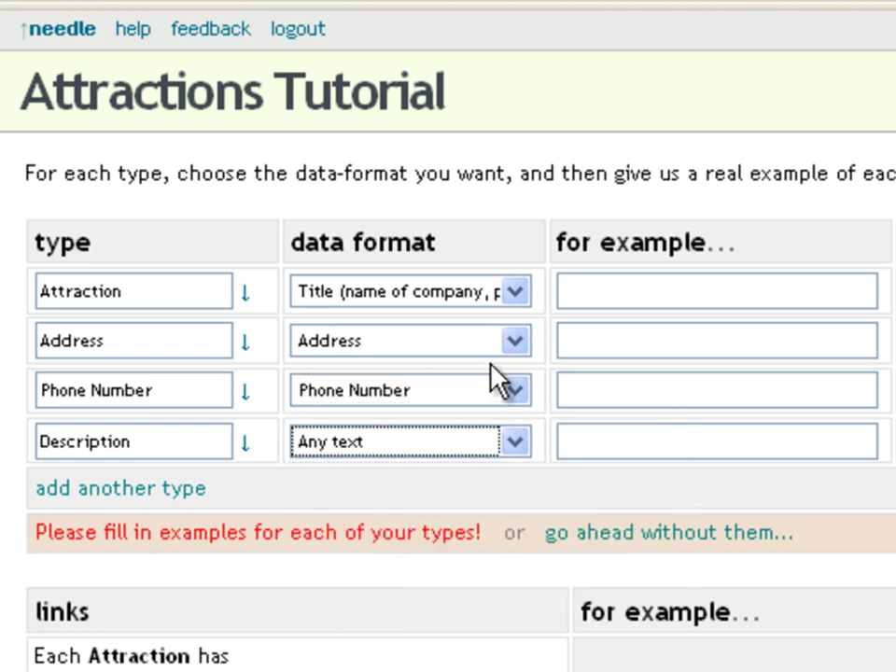
Step: Enter examples 'Corn Museum', '1 Museum Way', '555-1212' and 'At this Museum...'
click(600, 289)
text(Corn M)
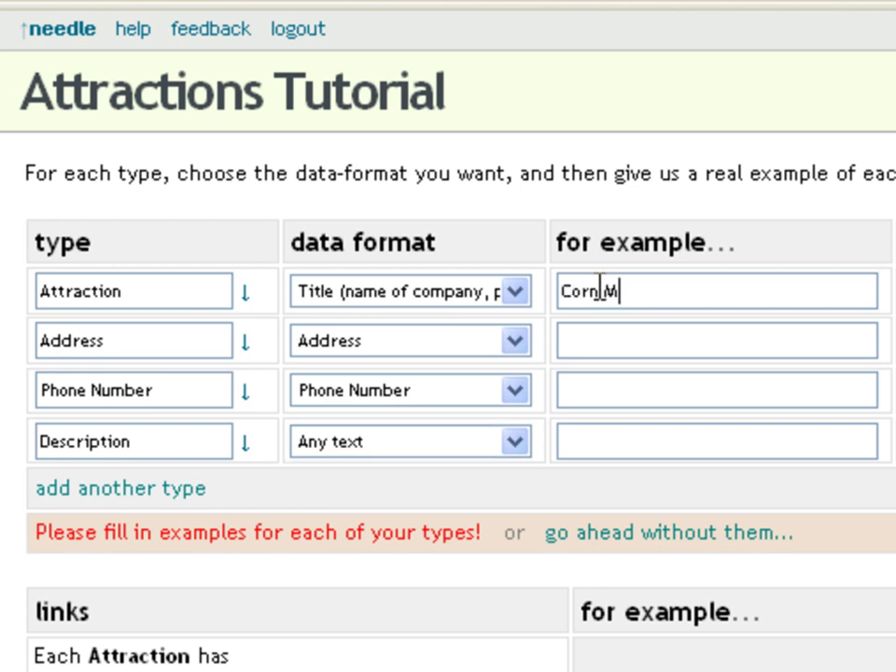
text(useum)
click(628, 351)
text(1 Museum Way)
click(623, 381)
text(555-1212)
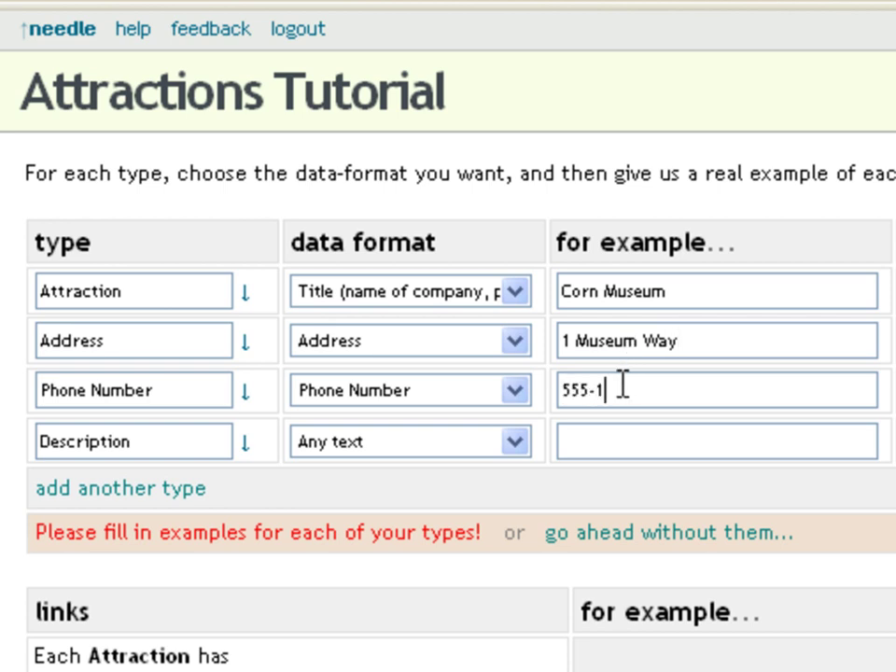
click(610, 437)
text(At this Museum...)
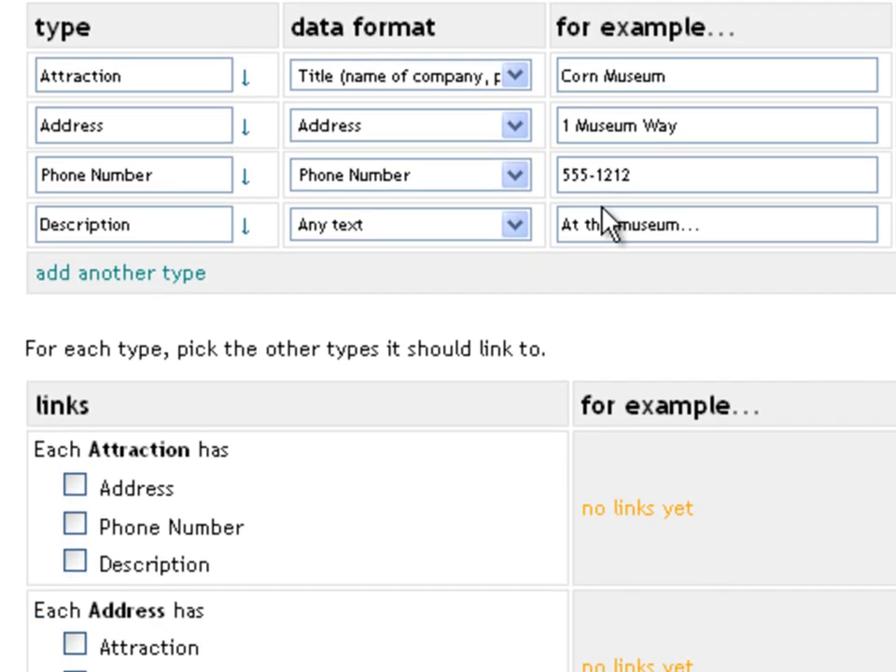
Step: Tick Address, Phone Number and Description under 'Each Attraction has' and save the model
click(74, 486)
click(74, 524)
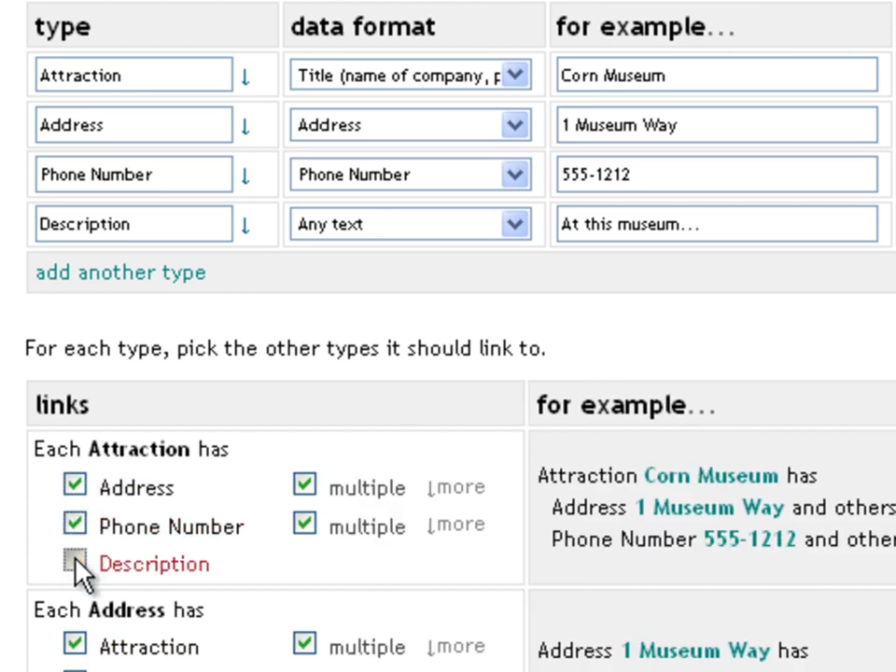
click(75, 562)
scroll(264, 663, down, 3)
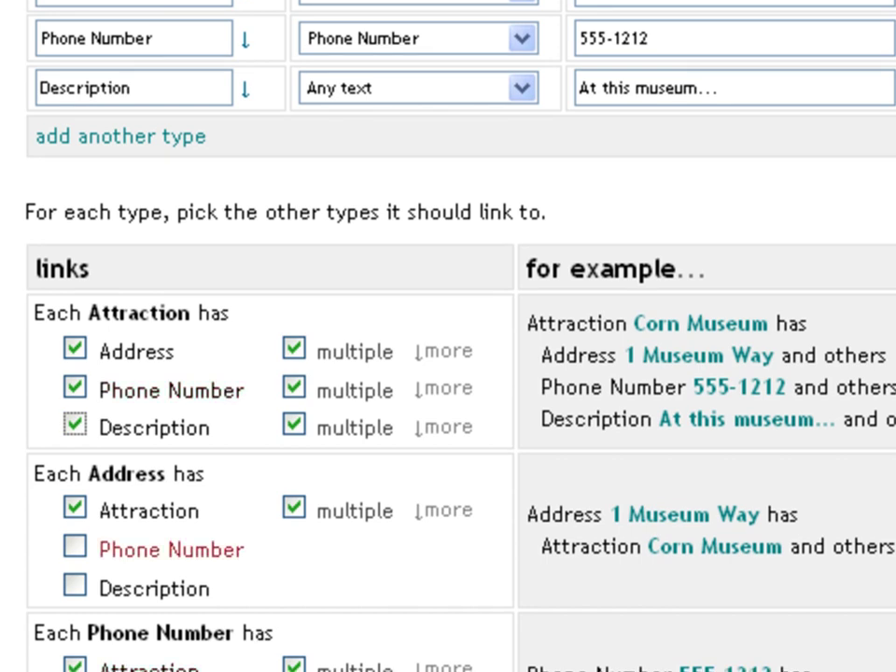
scroll(121, 589, down, 8)
scroll(111, 663, down, 1)
click(151, 633)
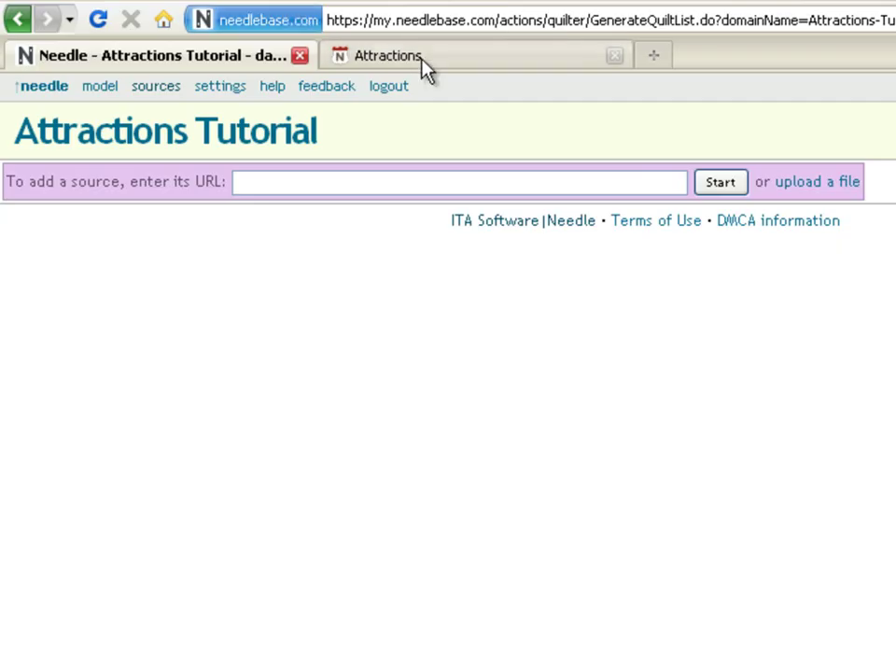
Step: Search All Cities for Arts/Culture and Kids' Fun, then open Gallery: Art & Creativity Center from page two
click(422, 59)
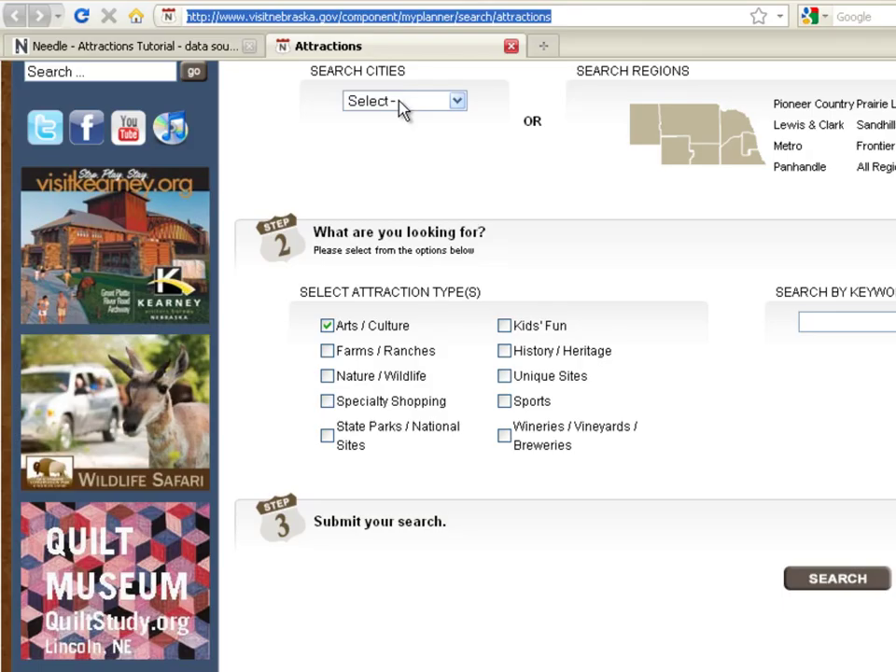
click(399, 101)
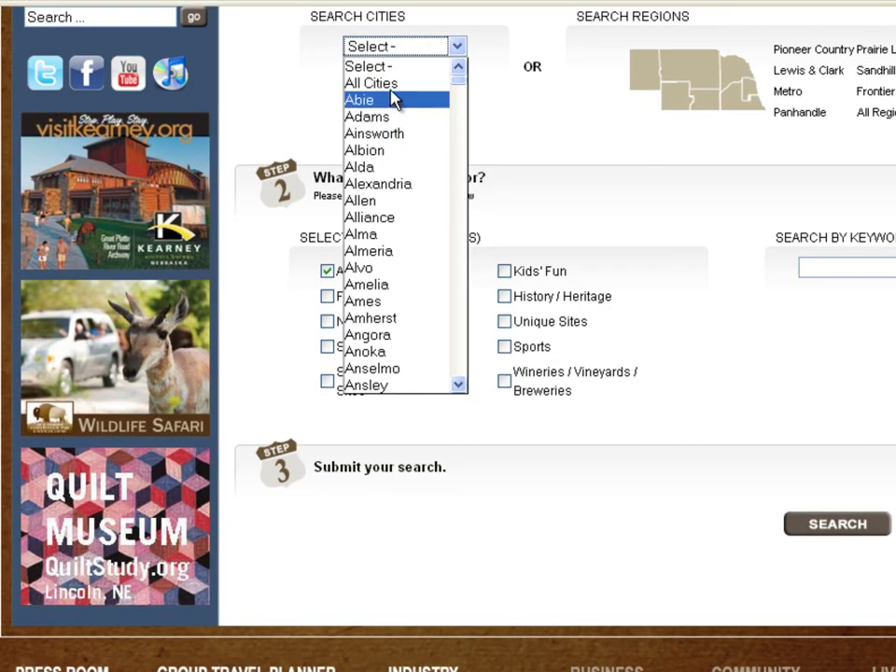
click(393, 86)
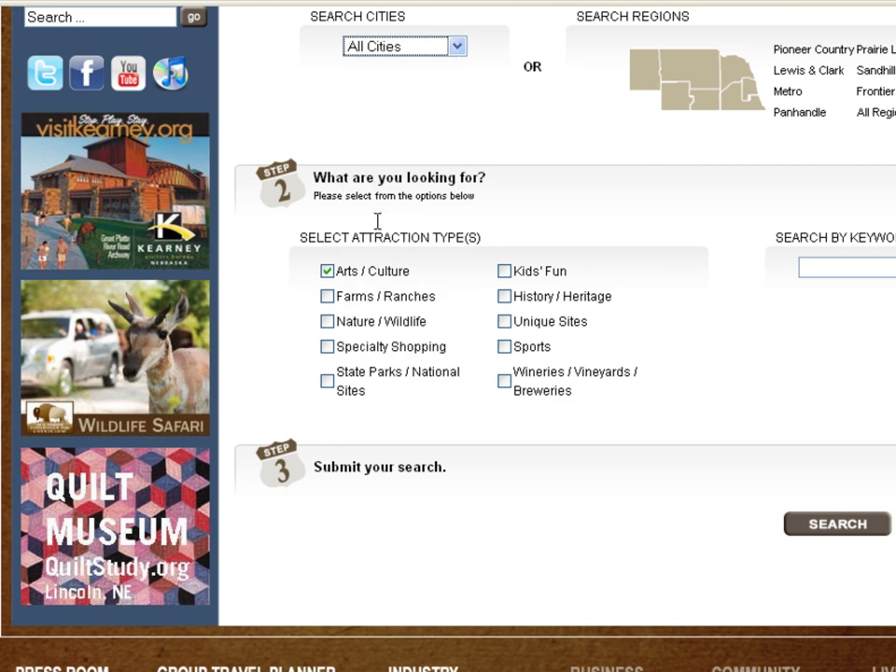
click(506, 273)
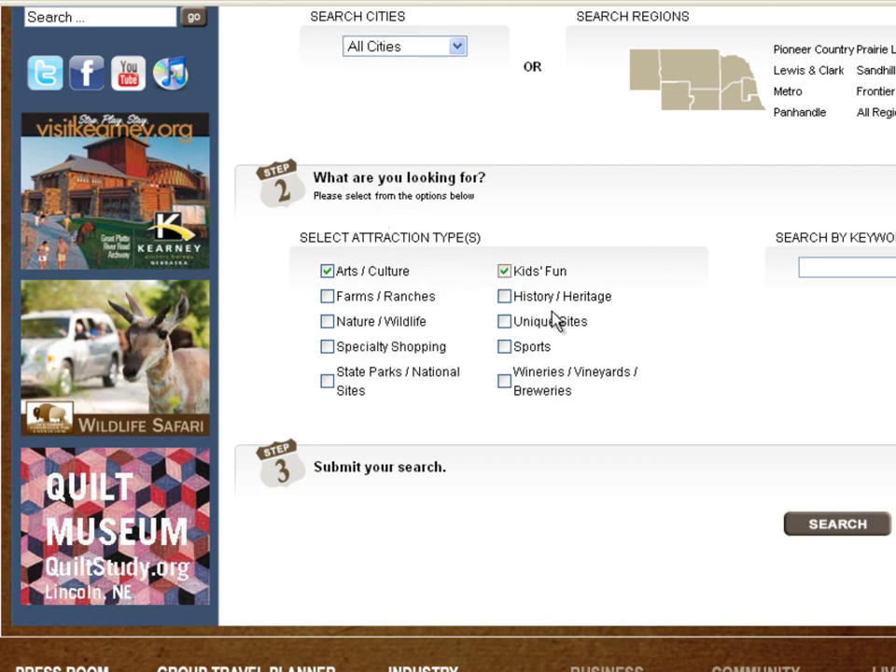
click(825, 525)
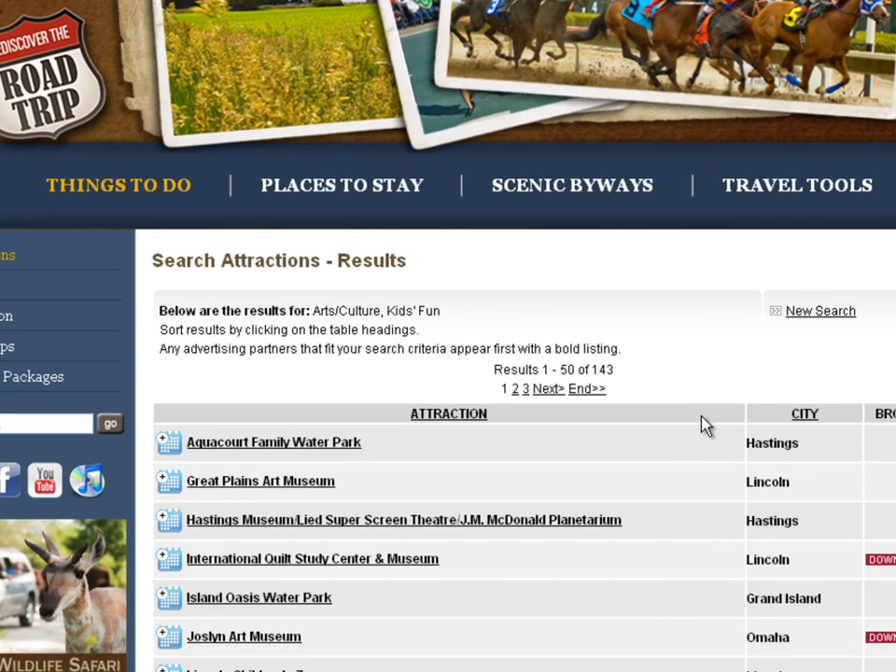
click(610, 314)
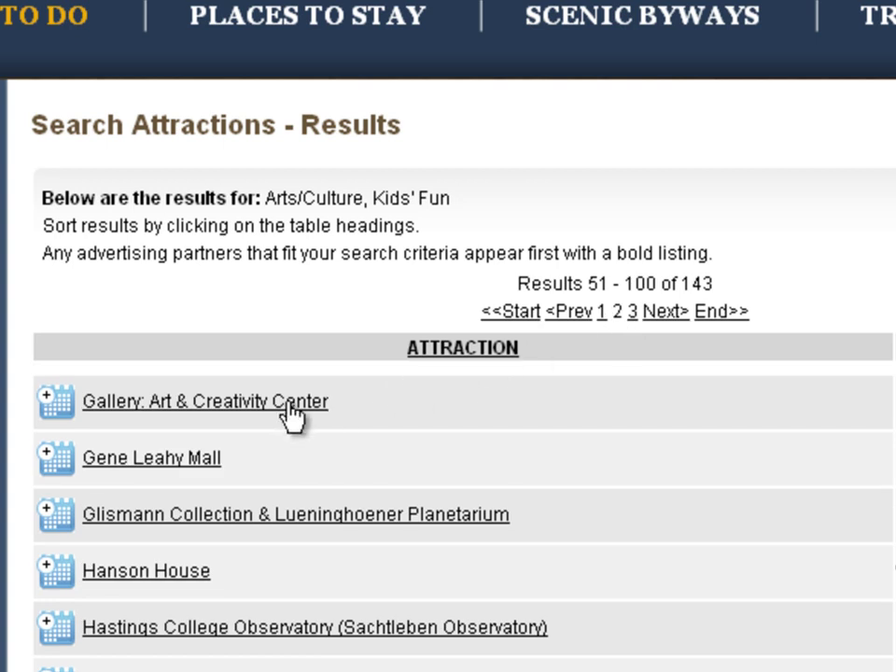
click(252, 408)
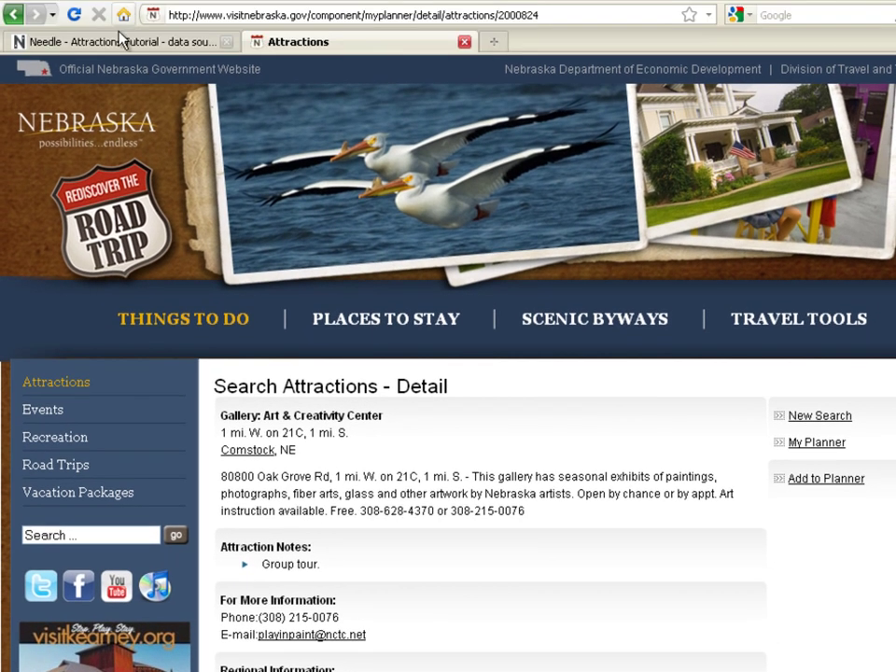
Step: Add the pasted visitnebraska.gov attractions search URL as a source in Attractions Tutorial
click(125, 40)
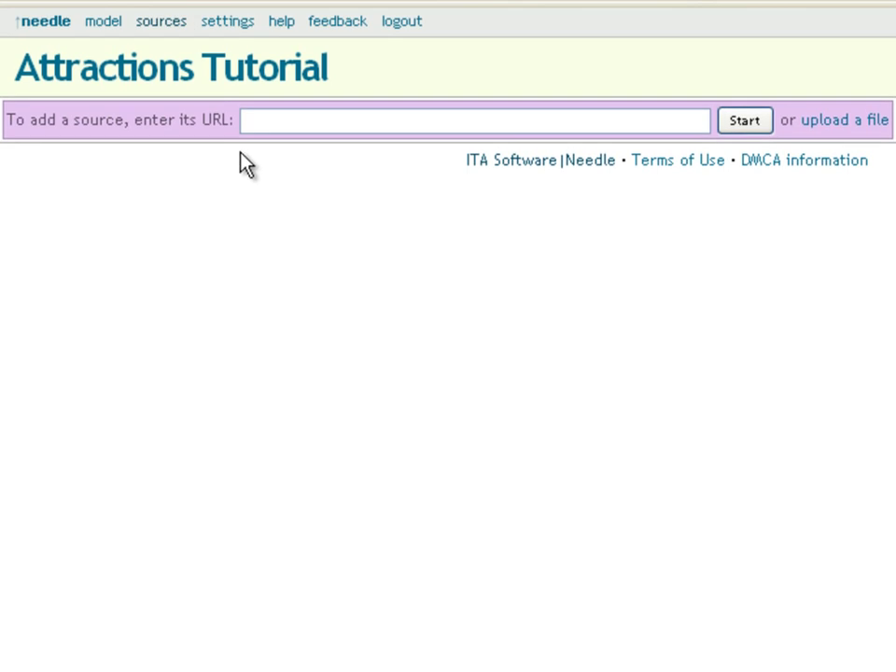
text(http://www.visitnebraska.gov/component/myplanner/search/attractions)
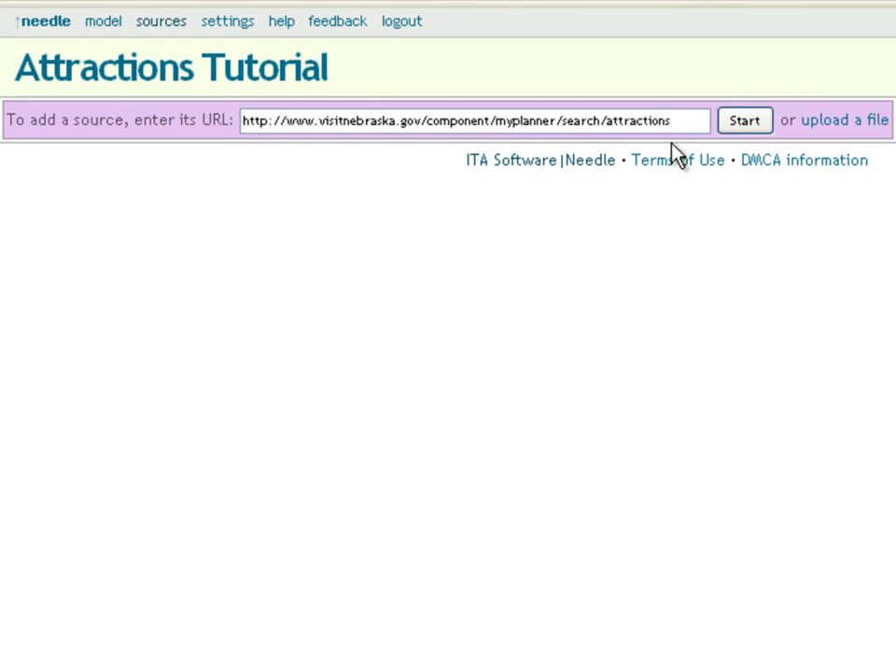
click(744, 122)
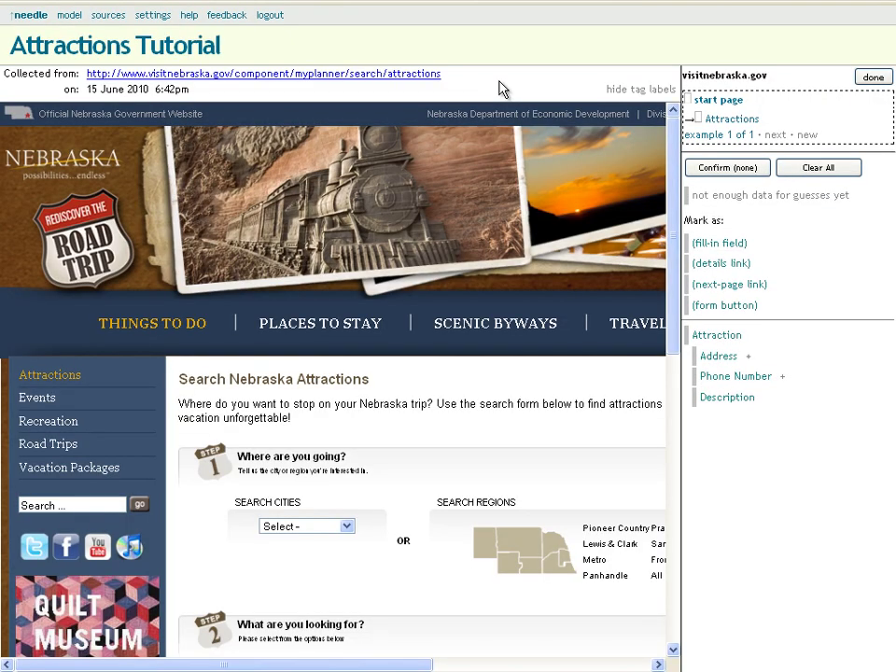
drag(674, 233, 674, 334)
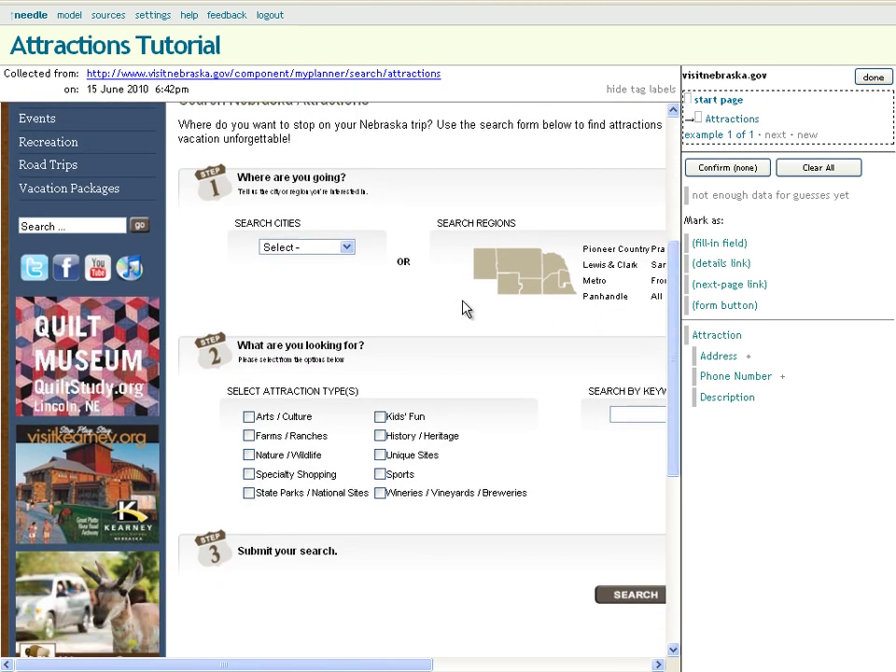
Step: Mark the city dropdown as a fill-in field limited to All Cities
click(317, 256)
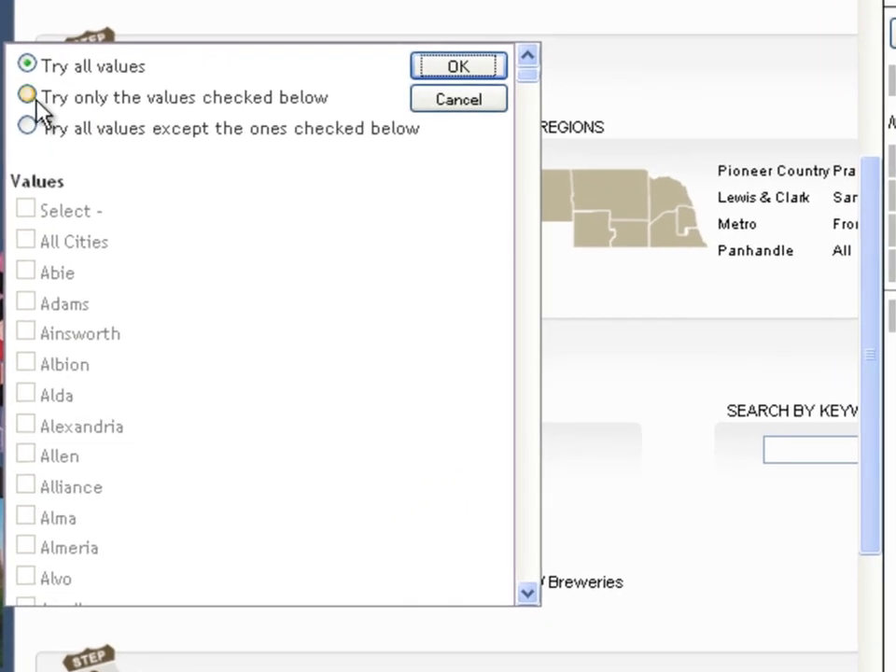
click(28, 96)
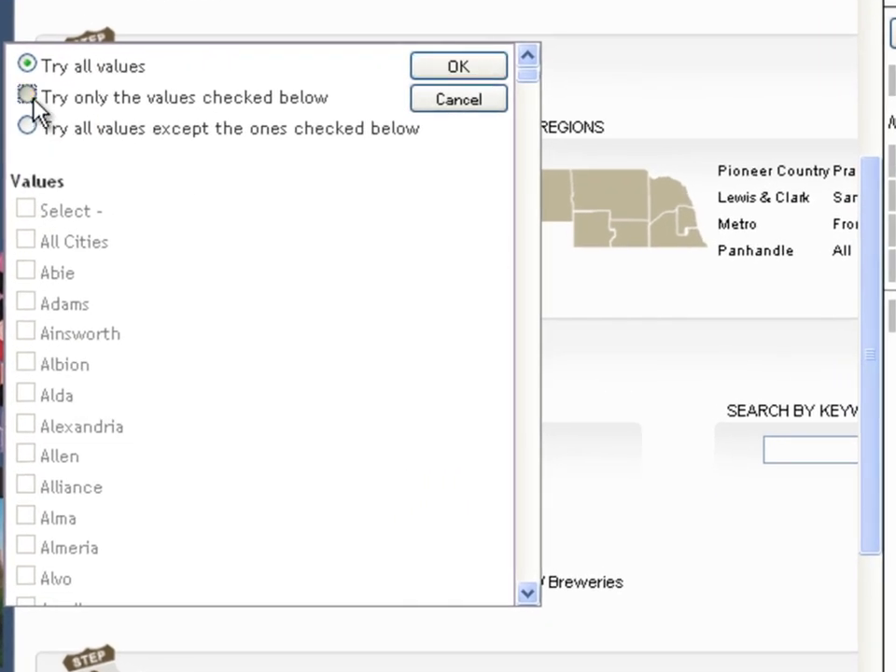
click(25, 241)
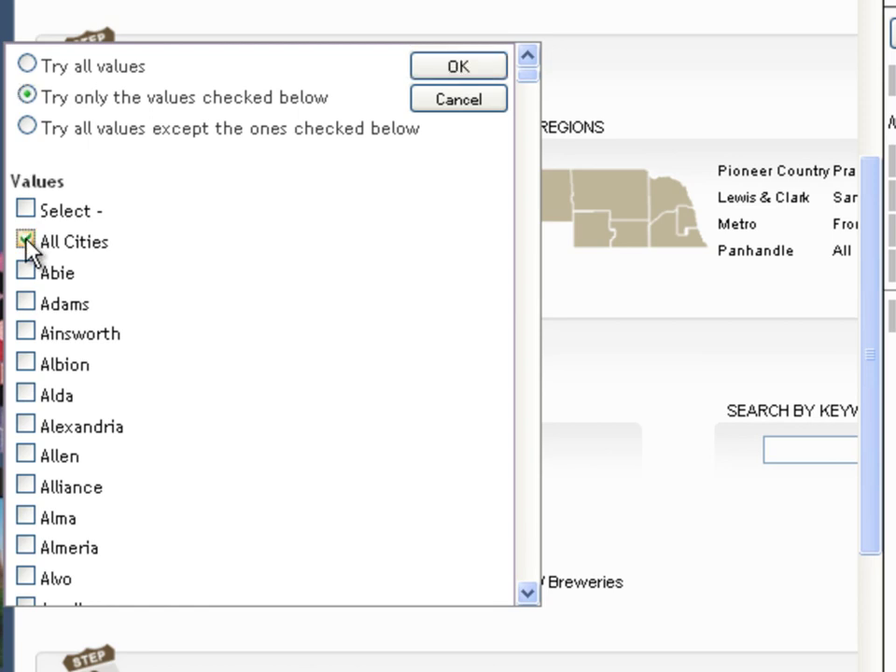
click(467, 70)
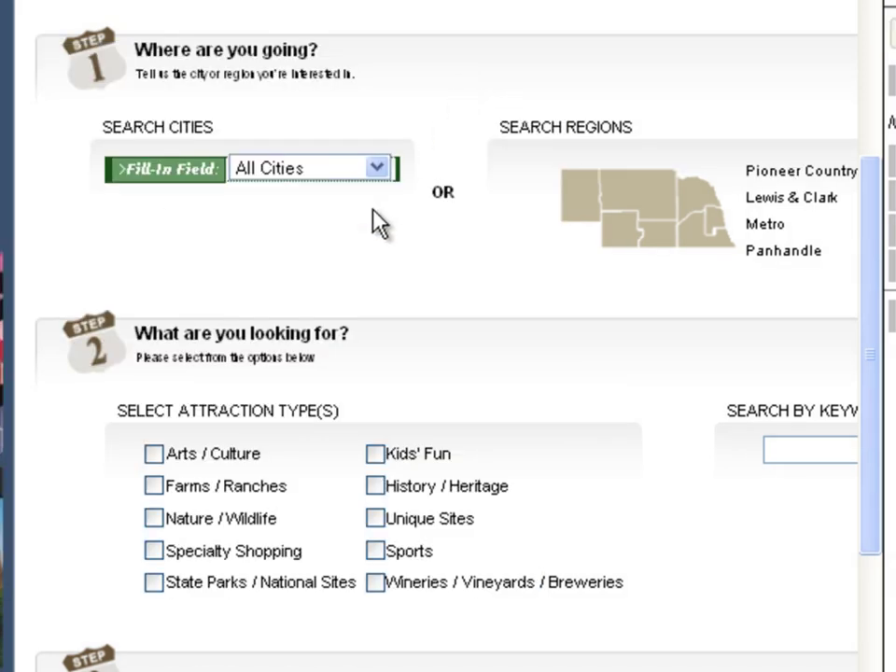
Step: Mark Arts / Culture and Kids' Fun as checked fill-ins and SEARCH as the form button
click(154, 455)
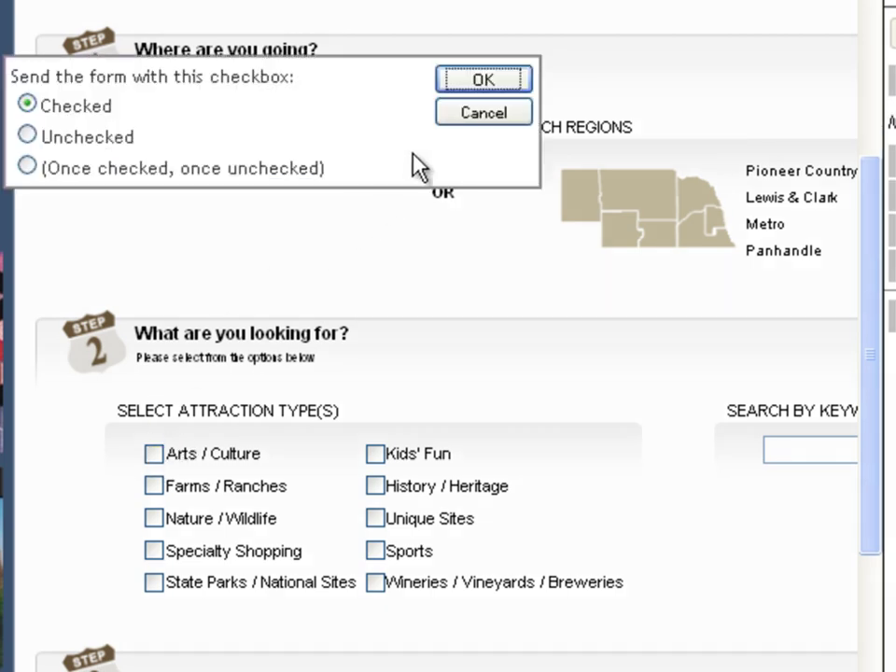
click(491, 82)
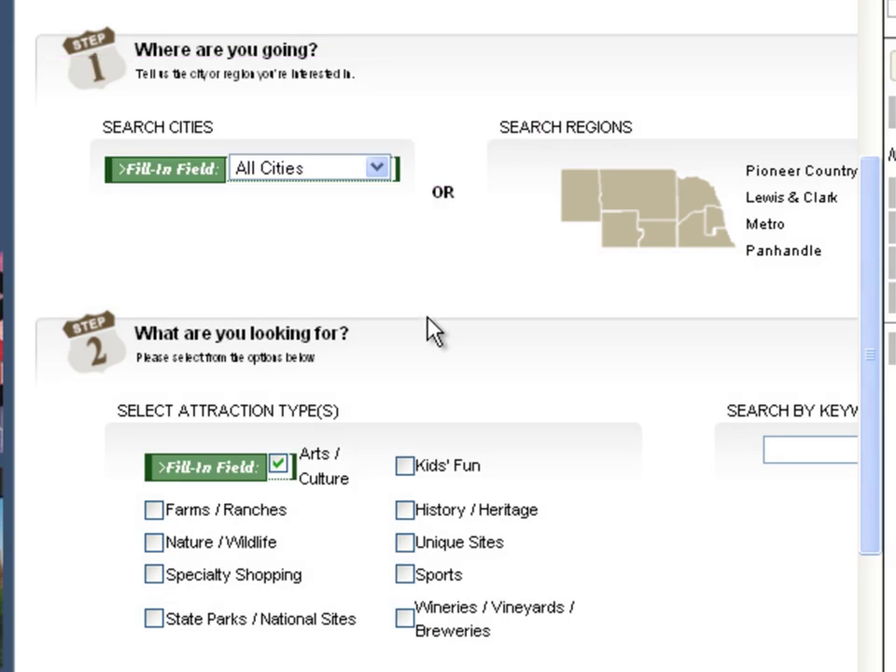
click(415, 473)
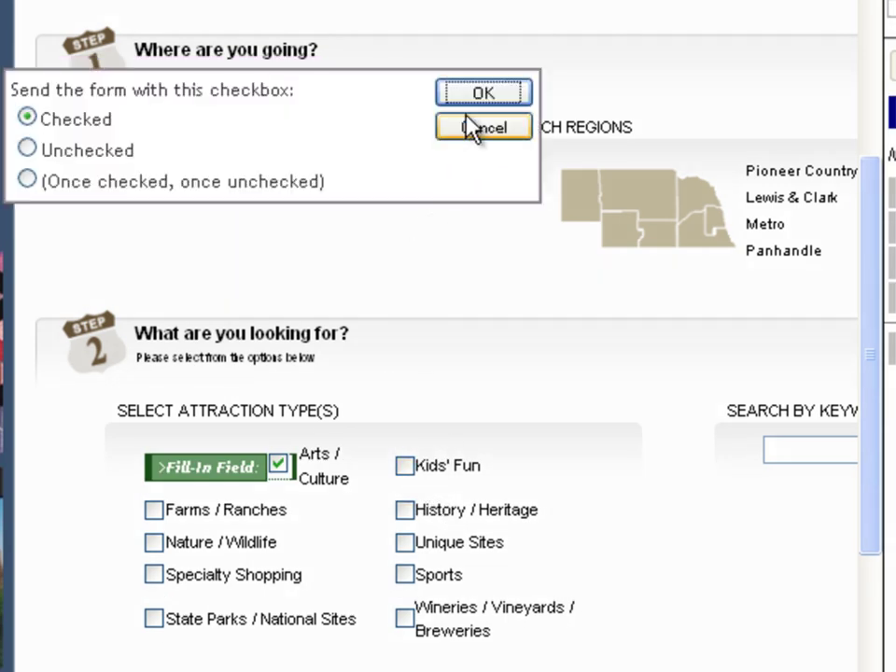
click(470, 95)
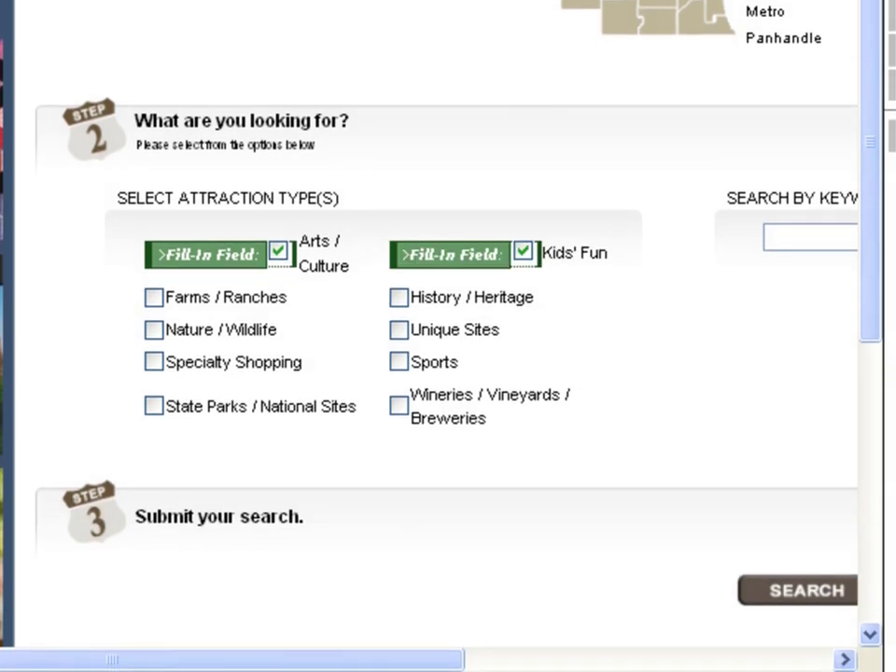
click(783, 594)
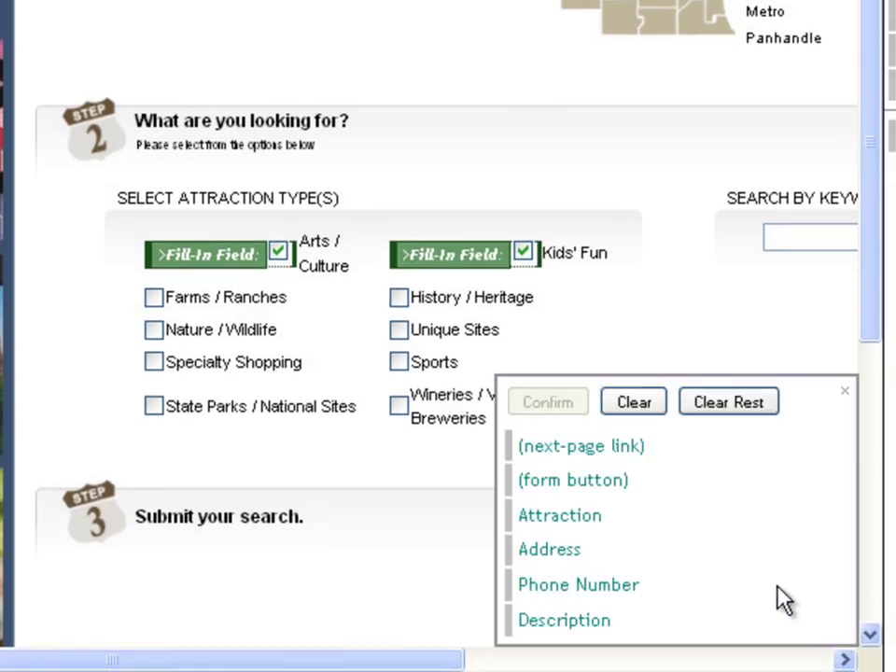
click(580, 481)
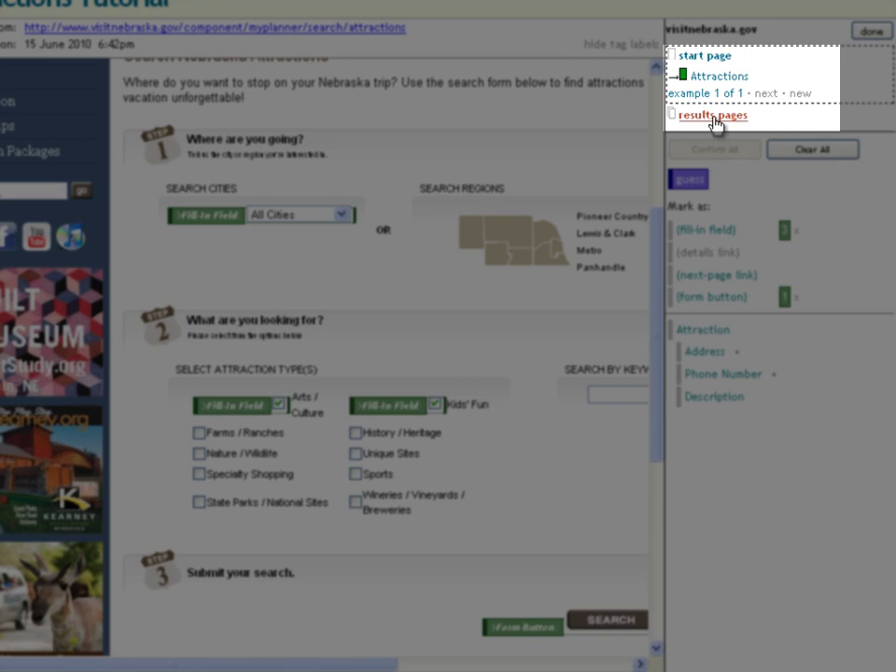
Step: Add the search results page and tag Next as the next-page link
click(714, 116)
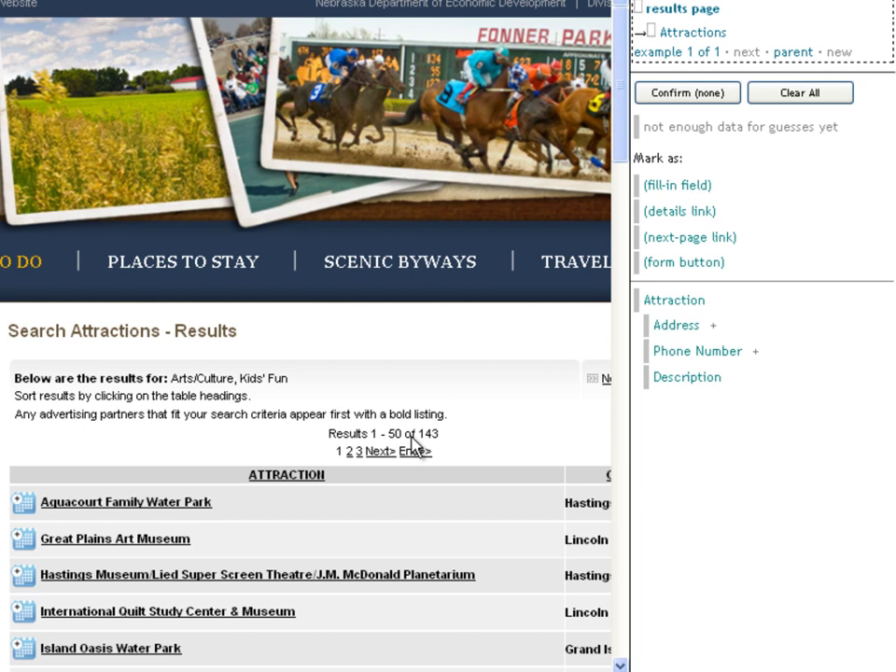
double_click(381, 454)
click(686, 237)
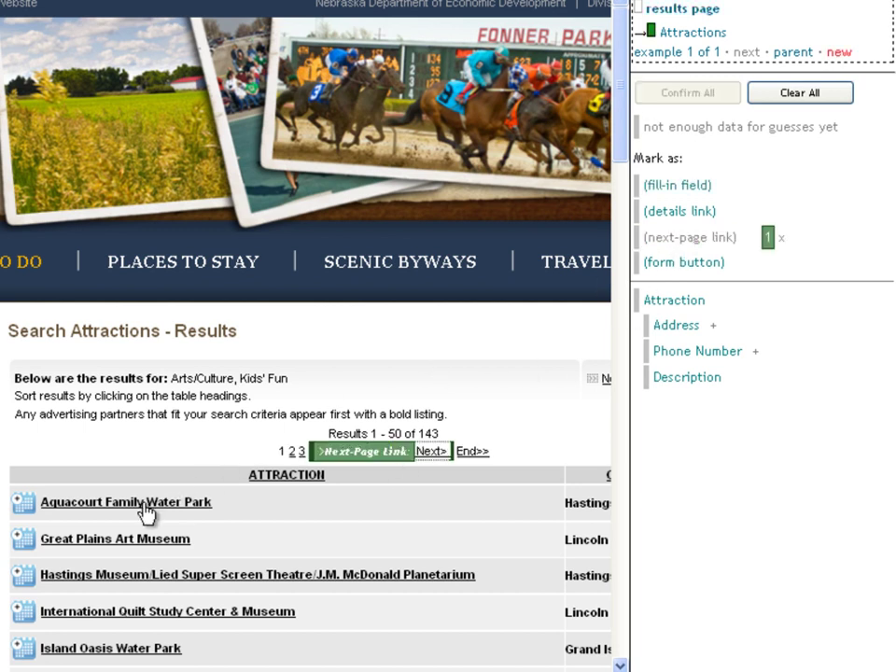
Step: Tag Aquacourt Family Water Park and Great Plains Art Museum as details links; guess and confirm all 50
double_click(142, 505)
click(689, 211)
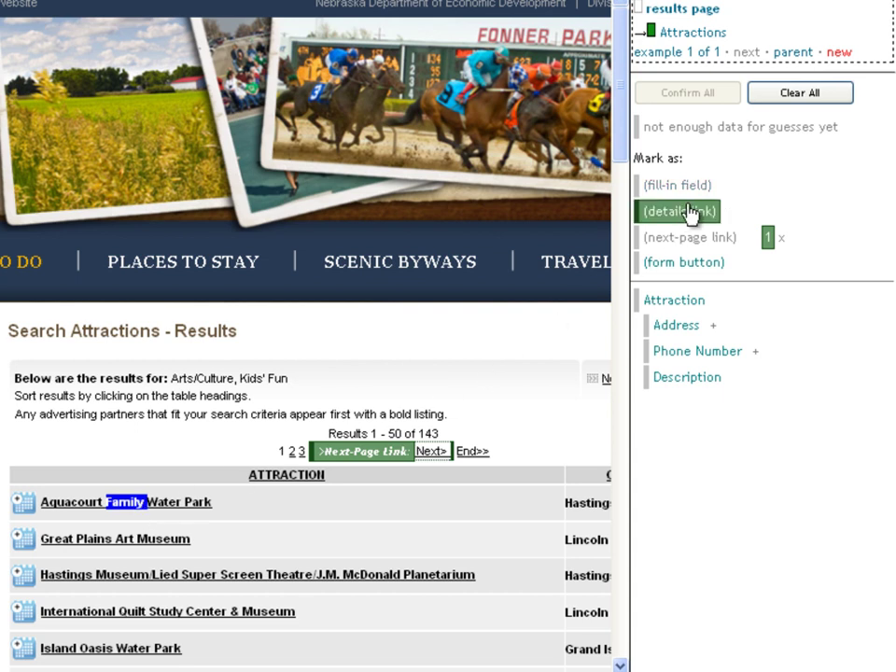
double_click(124, 540)
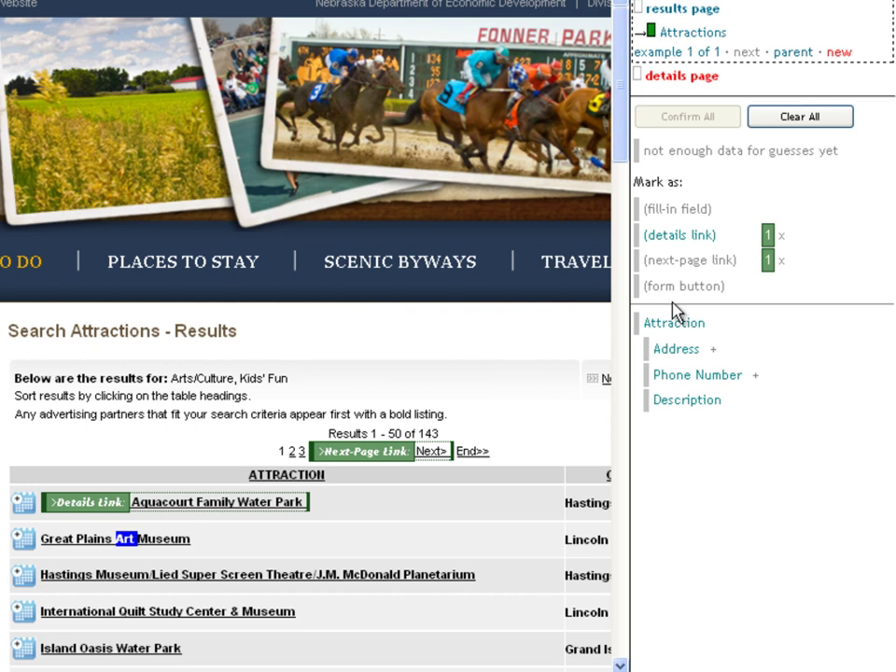
click(683, 239)
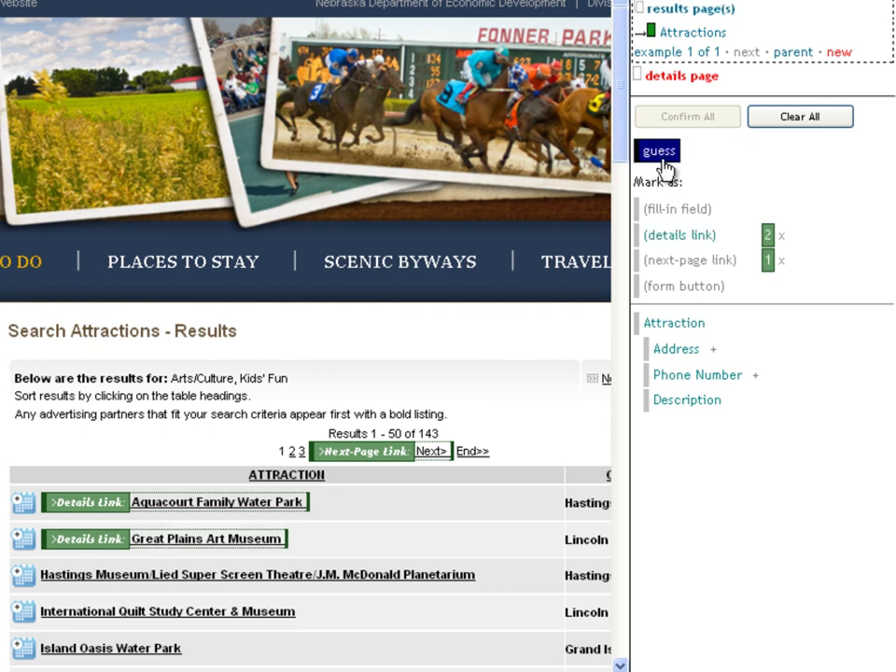
click(662, 155)
drag(626, 140, 597, 586)
click(688, 122)
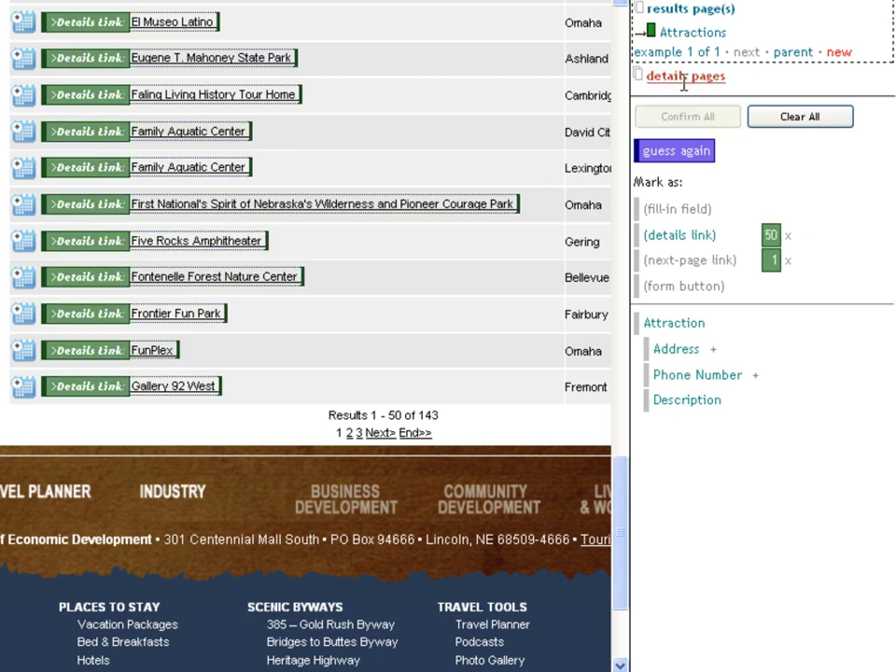
Step: Tag Aquacourt Family Water Park's name as Attraction and its street address as Address
click(684, 80)
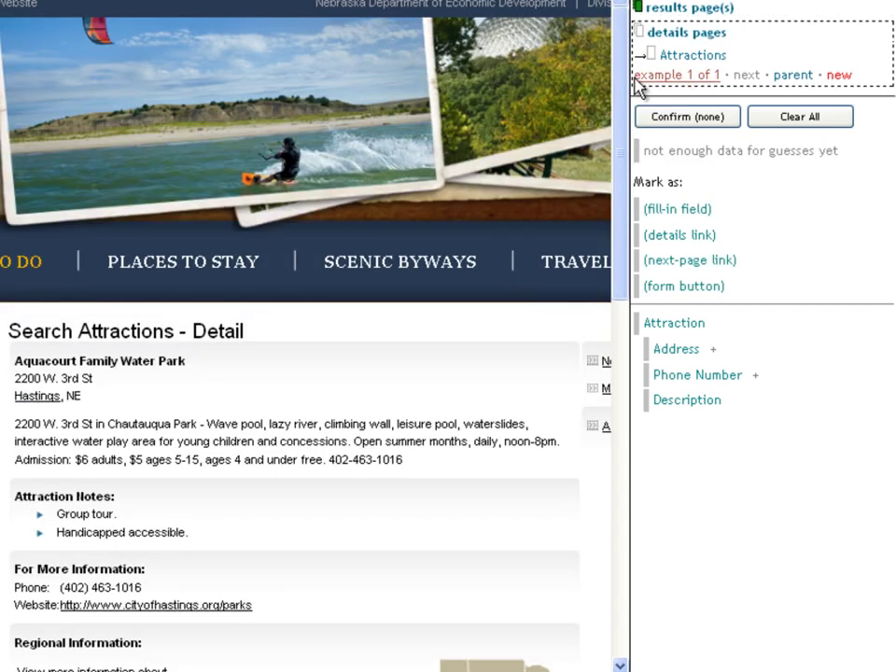
drag(620, 89, 608, 109)
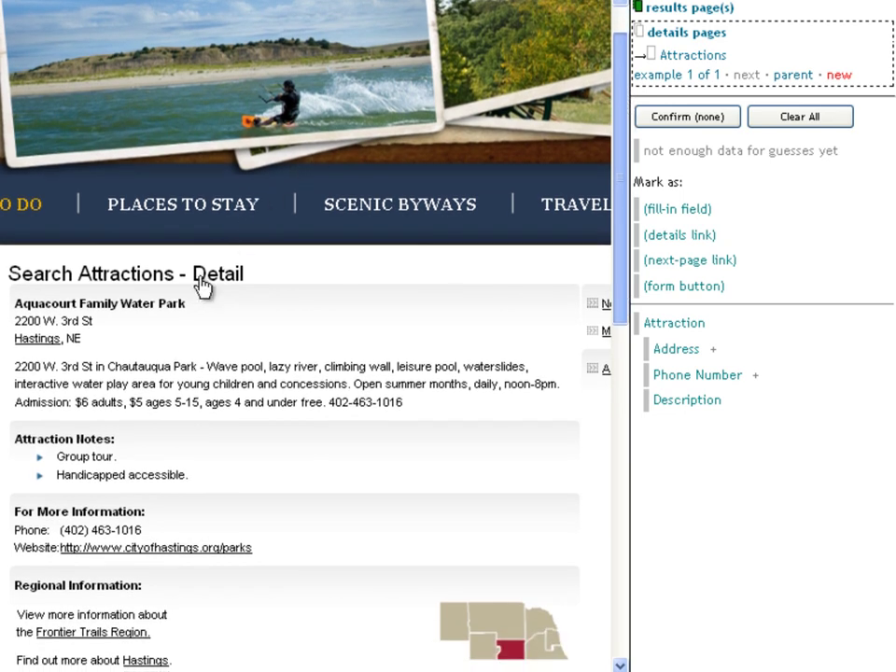
drag(183, 304, 68, 306)
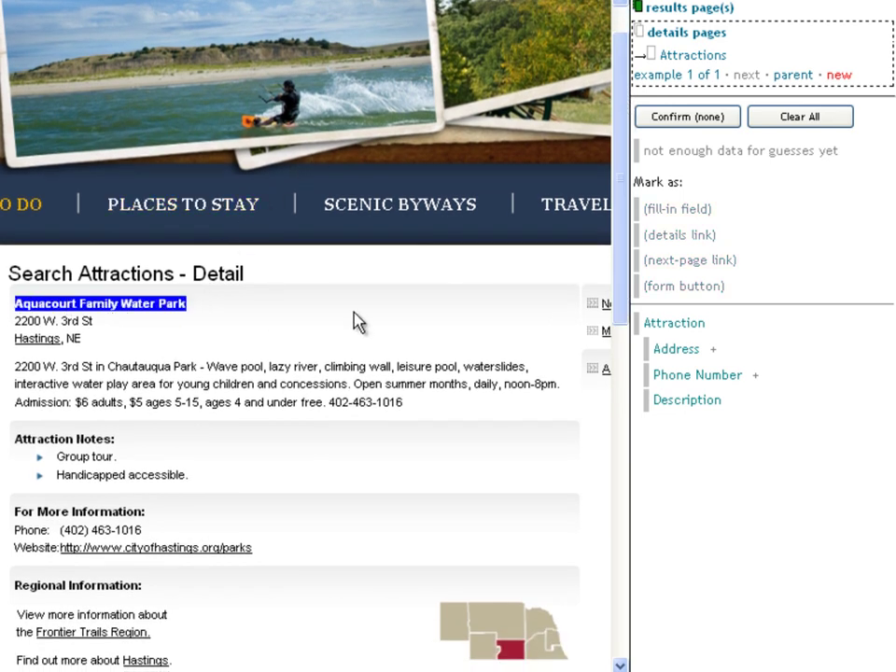
click(678, 327)
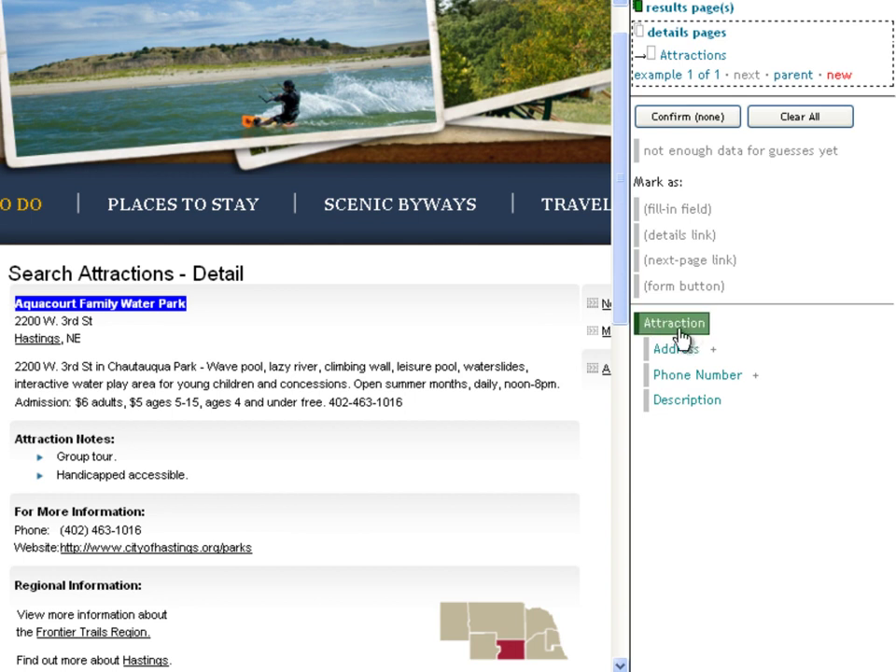
drag(15, 324, 66, 344)
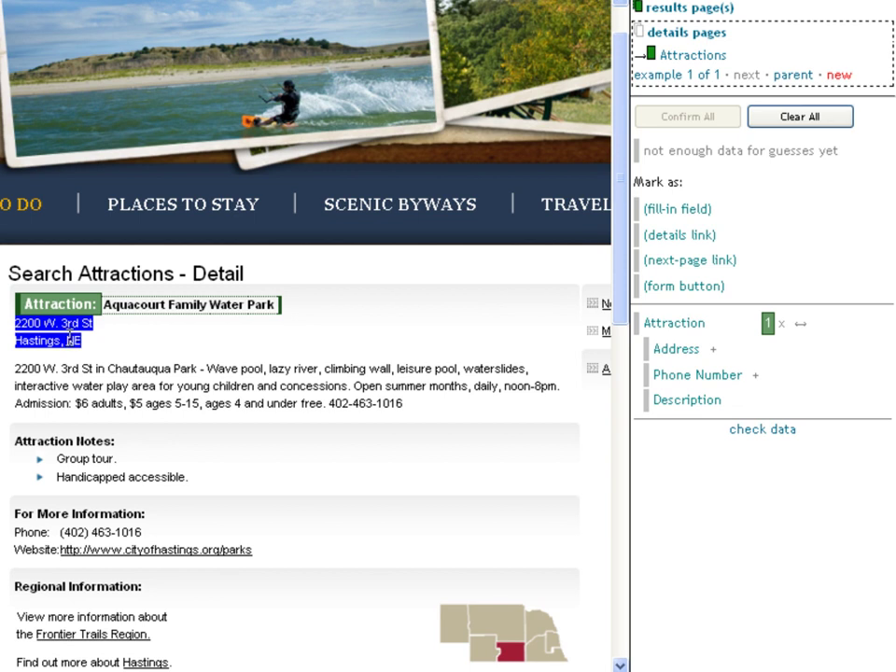
click(664, 353)
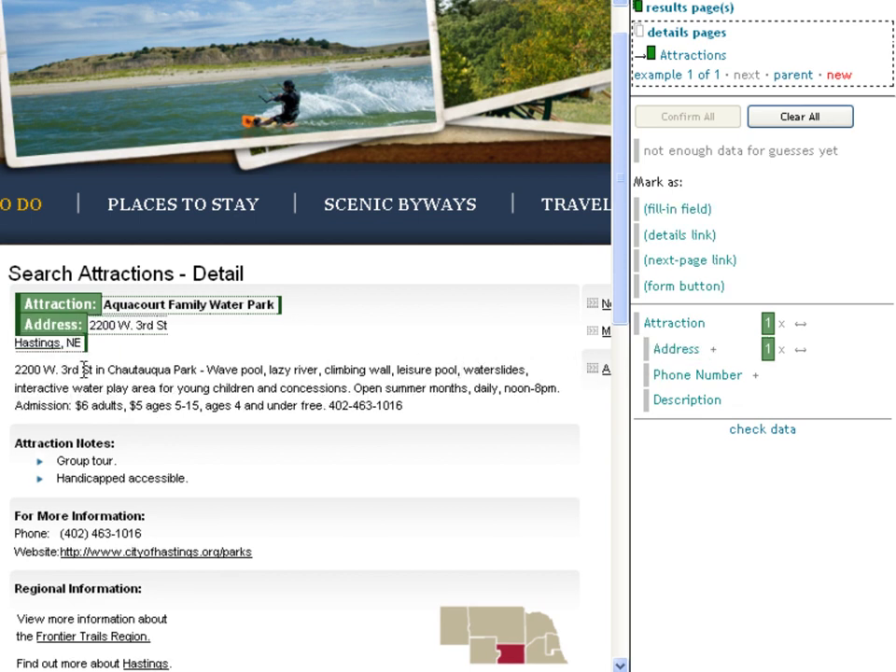
Step: Tag its description and phone number, then load Great Plains Art Museum as example two
drag(14, 370, 416, 406)
click(668, 403)
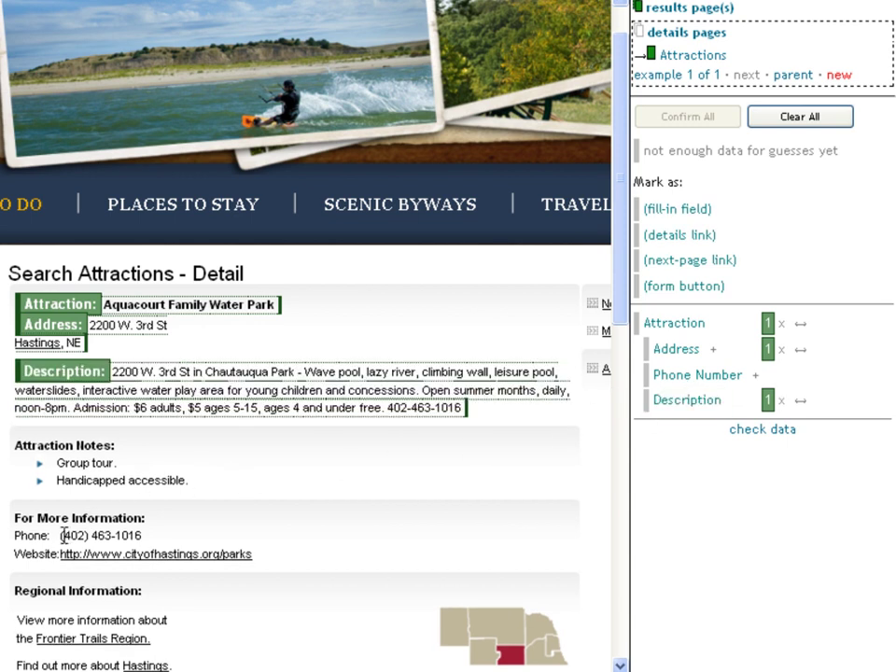
drag(56, 535, 198, 531)
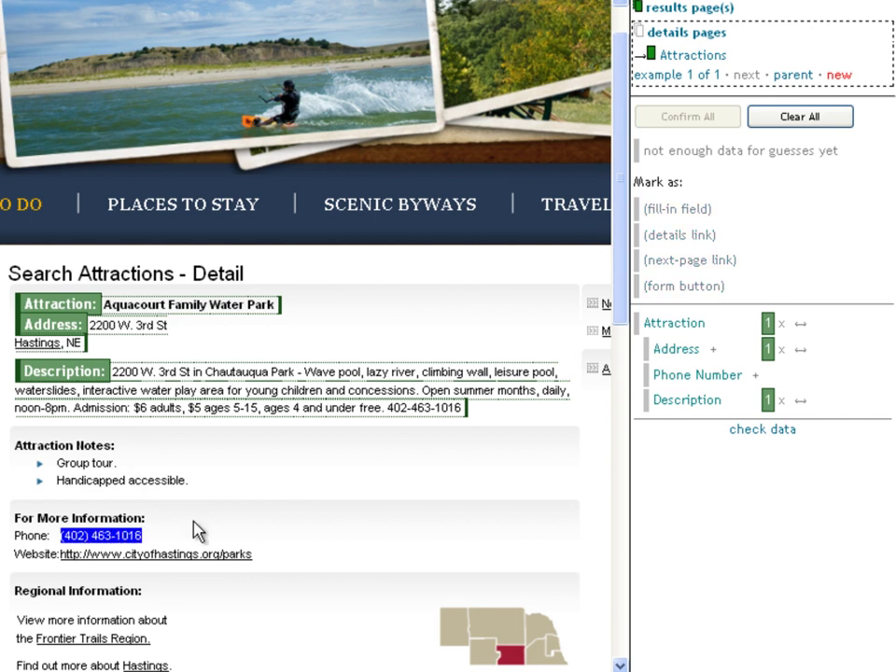
click(704, 375)
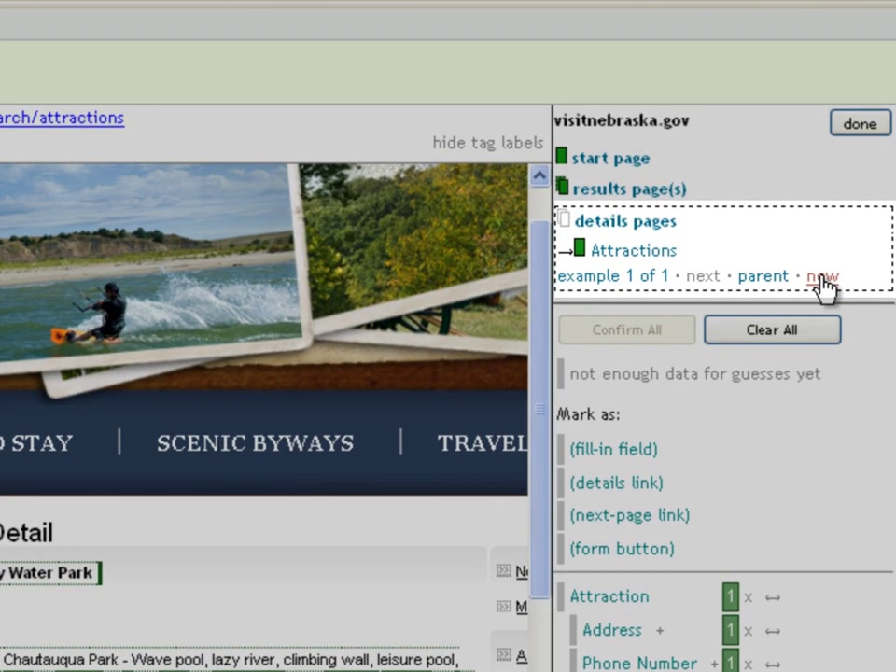
click(837, 99)
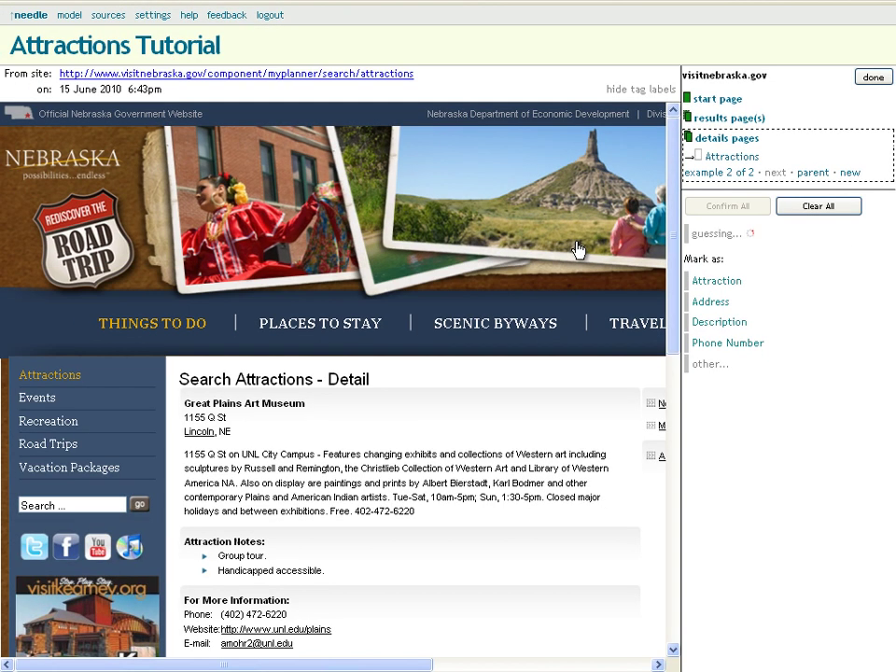
Step: Confirm all guessed tags on Great Plains Art Museum and Hastings Museum, then finish the source
drag(676, 256, 678, 282)
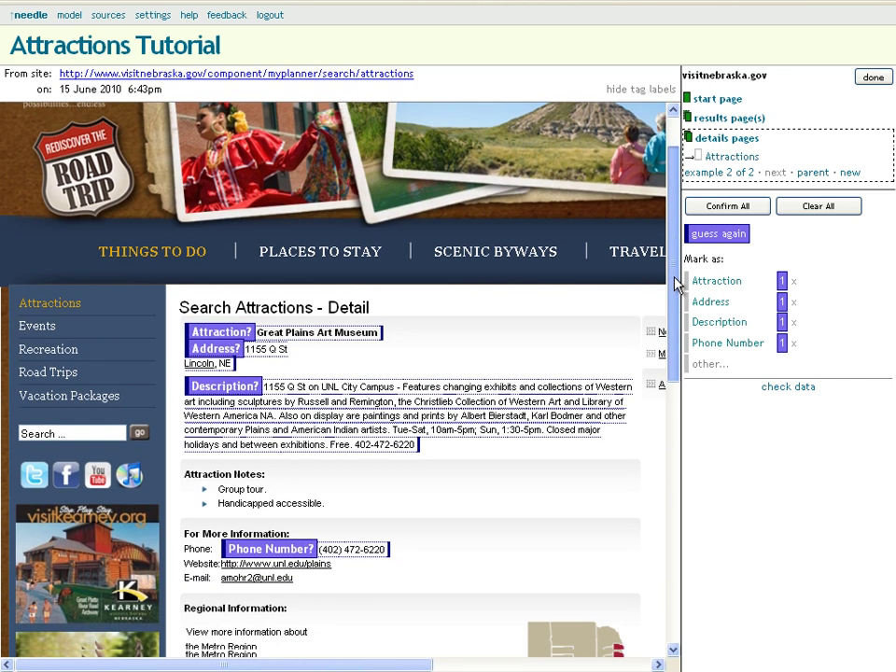
click(728, 208)
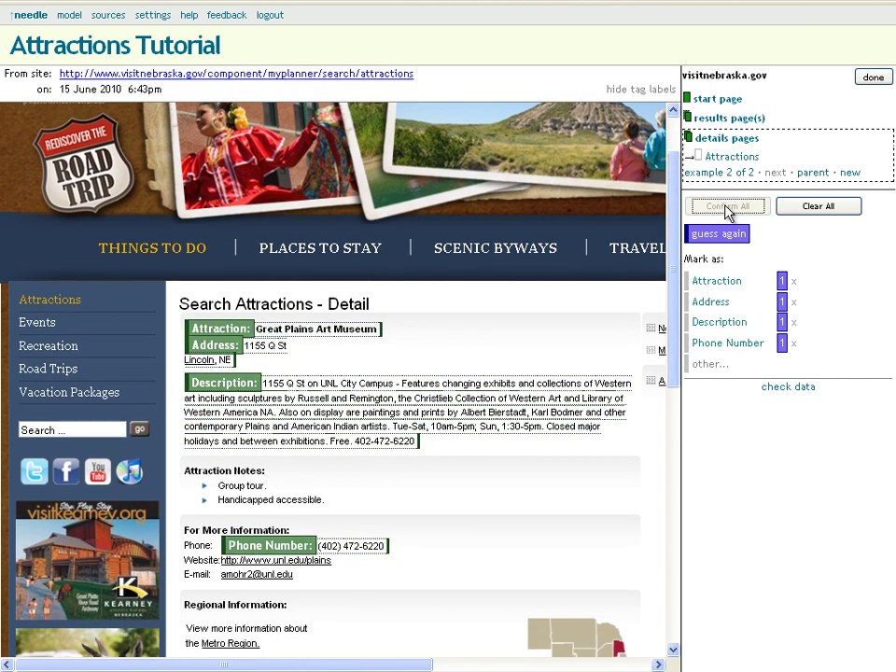
click(848, 176)
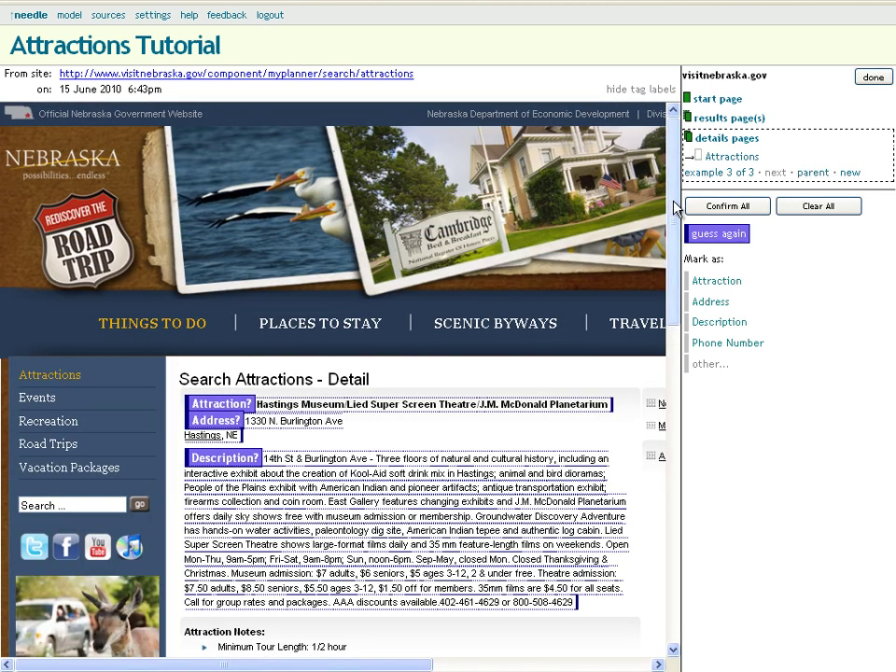
drag(673, 209, 678, 240)
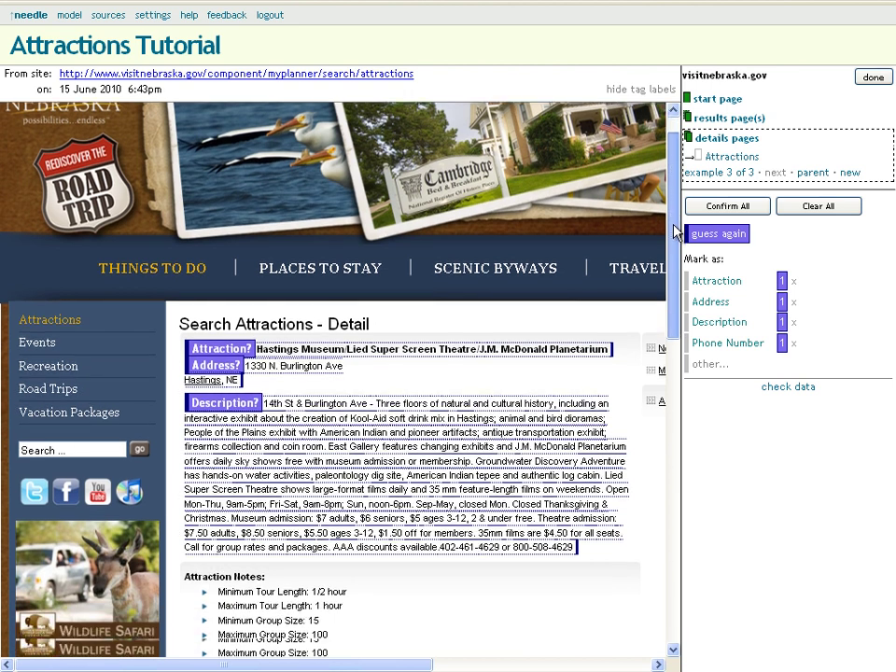
click(705, 209)
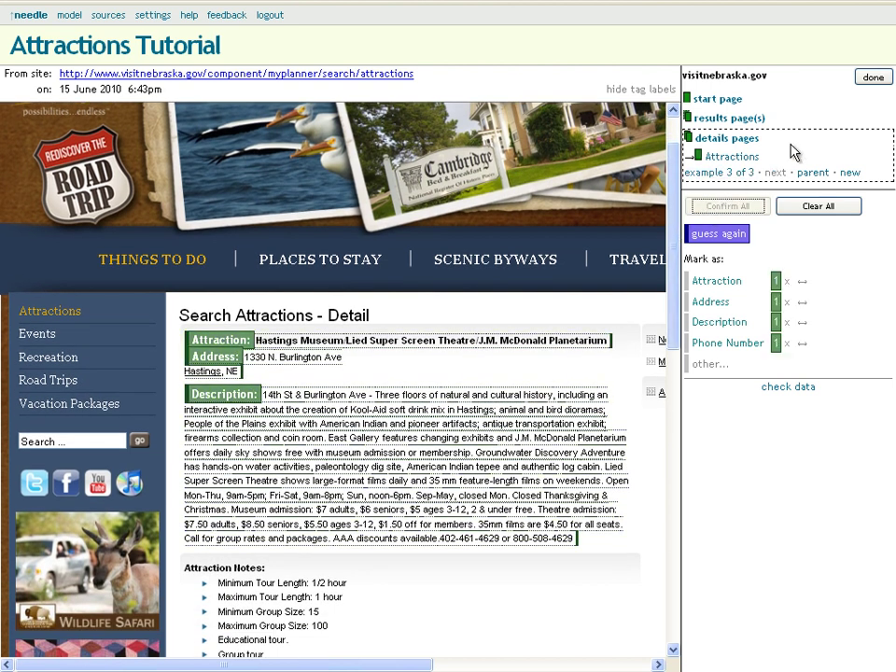
click(874, 78)
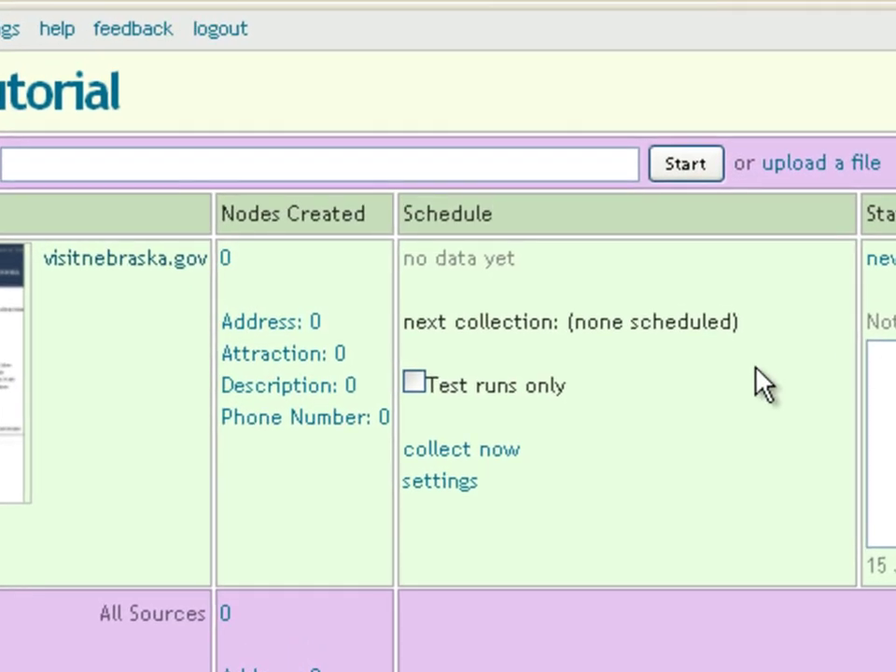
Step: Run the collection for the visitnebraska.gov source to produce 565 nodes, including 142 attractions
click(490, 449)
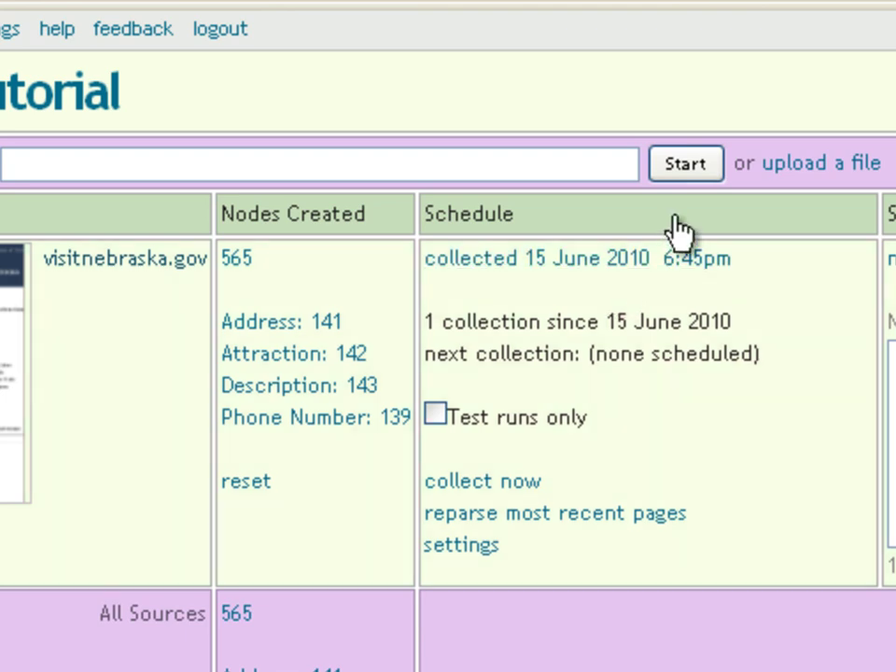
Step: Upload ne-attractions.csv as a new file source
click(804, 168)
click(541, 163)
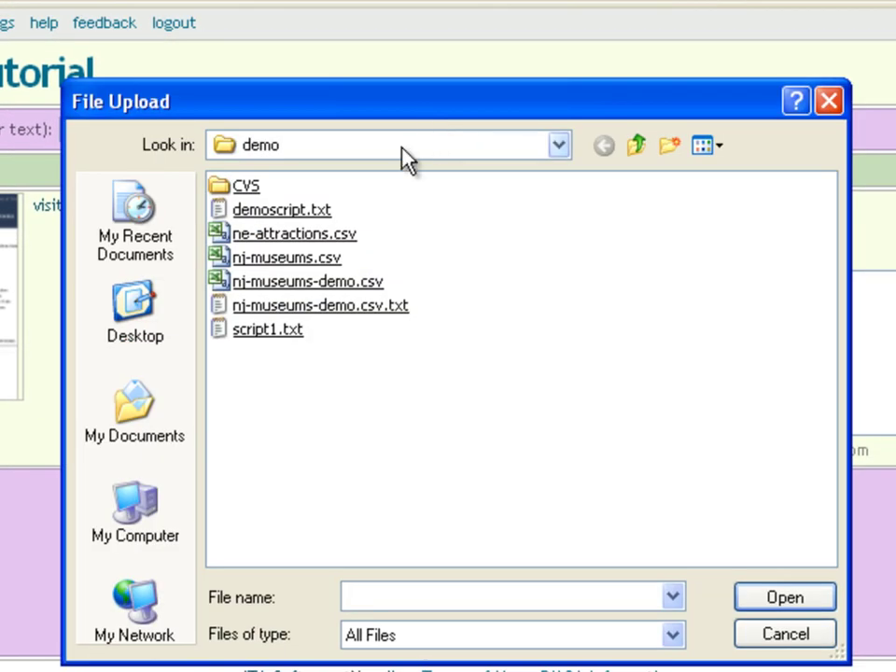
double_click(325, 234)
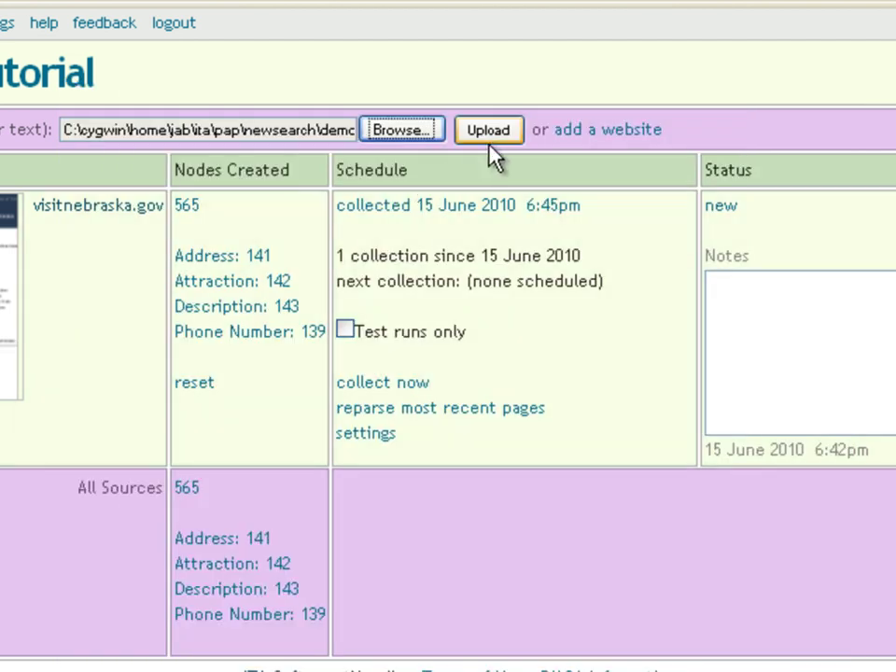
click(489, 131)
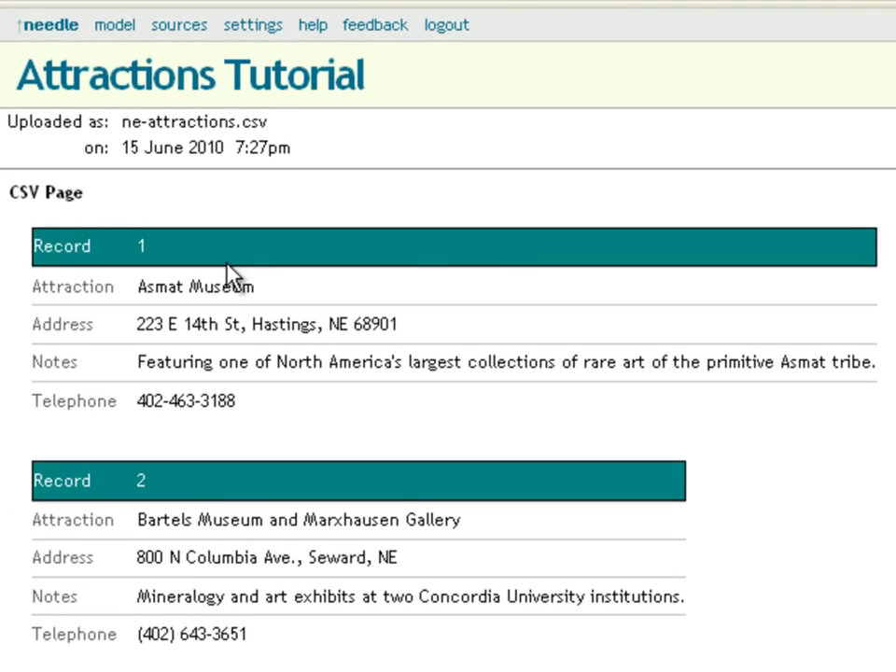
Step: Tag Asmat Museum's name, address, notes and telephone as Attraction, Address, Description and Phone Number
double_click(100, 174)
drag(165, 285, 257, 292)
click(237, 357)
drag(168, 334, 442, 344)
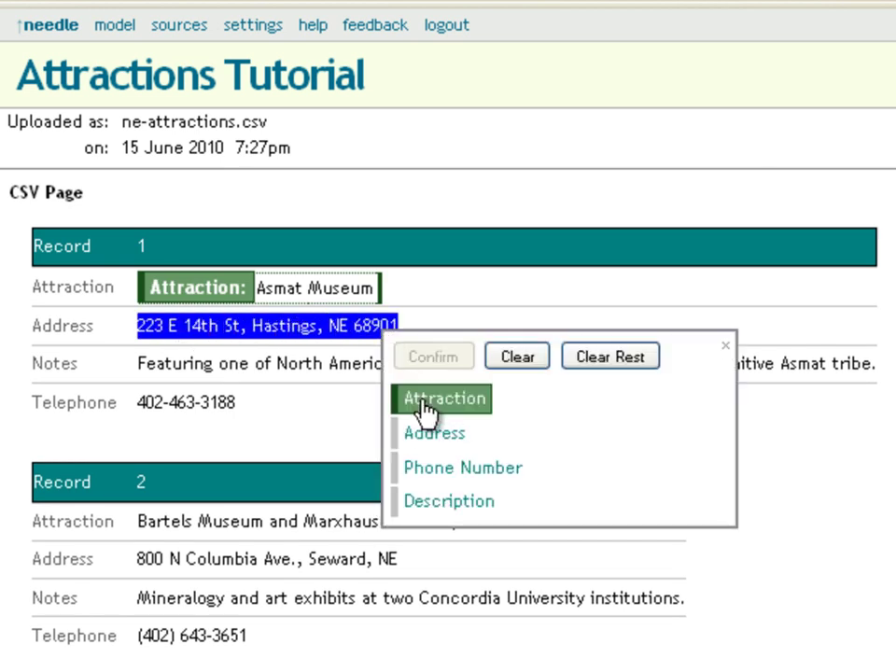
click(435, 436)
drag(139, 364, 390, 366)
drag(470, 386, 868, 369)
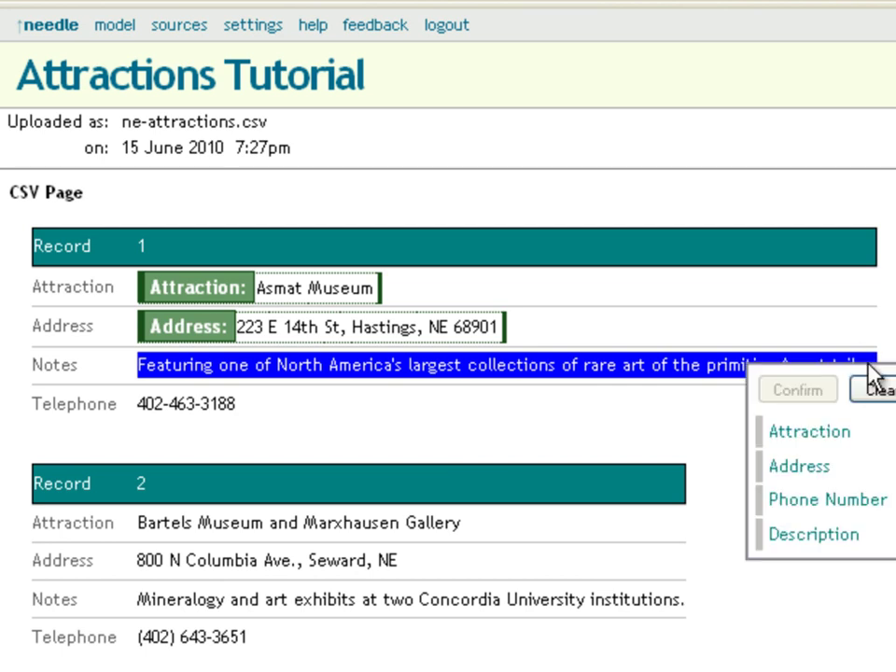
click(805, 526)
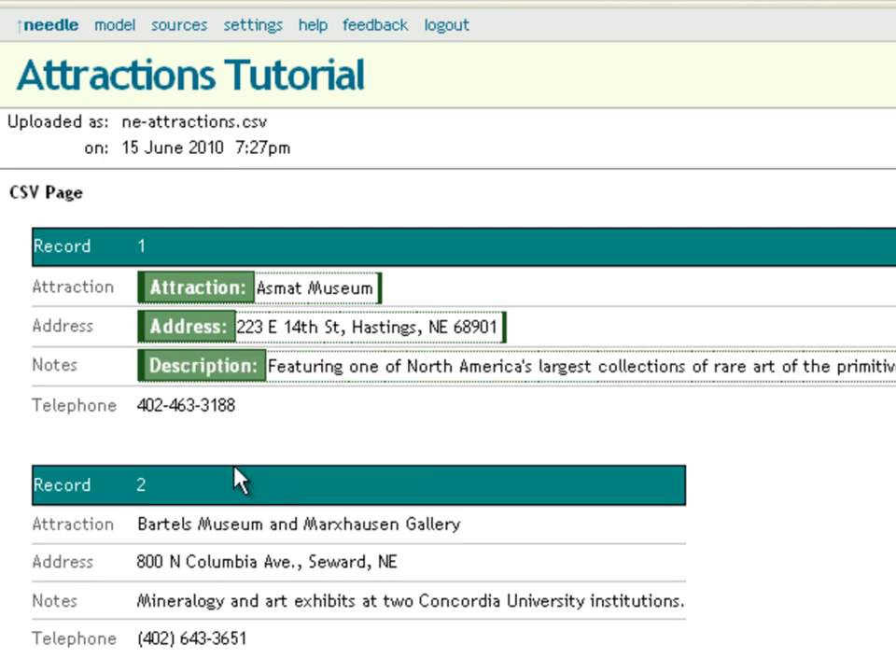
drag(157, 407, 234, 407)
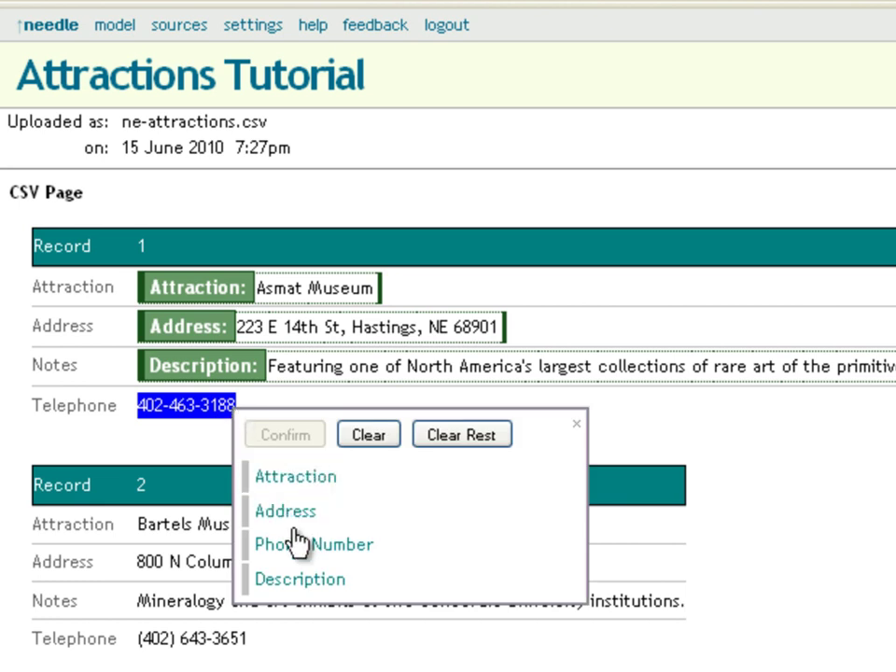
click(306, 551)
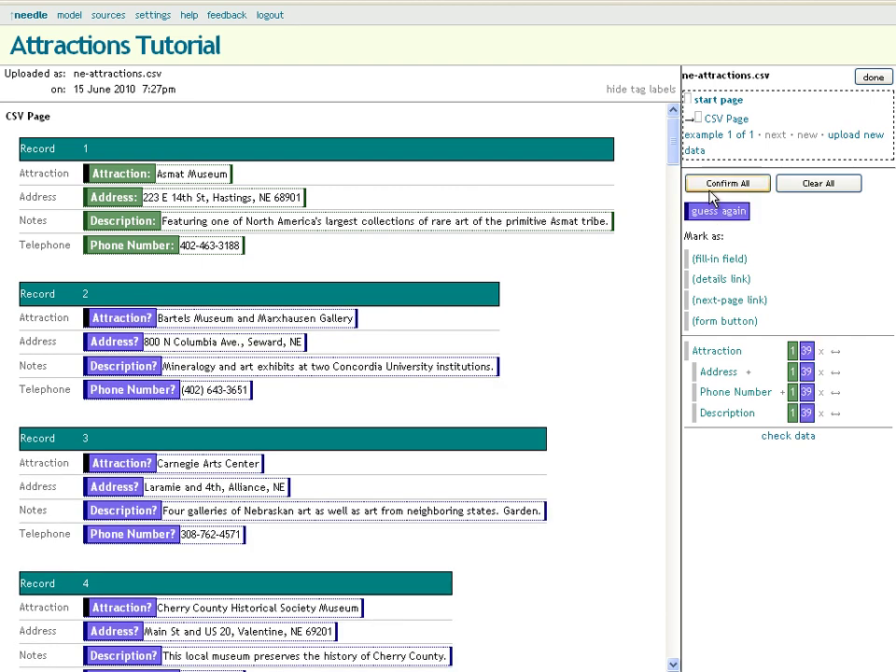
Step: Confirm all 40 guessed CSV tags, finish training, and collect ne-attractions.csv into 154 nodes
click(715, 184)
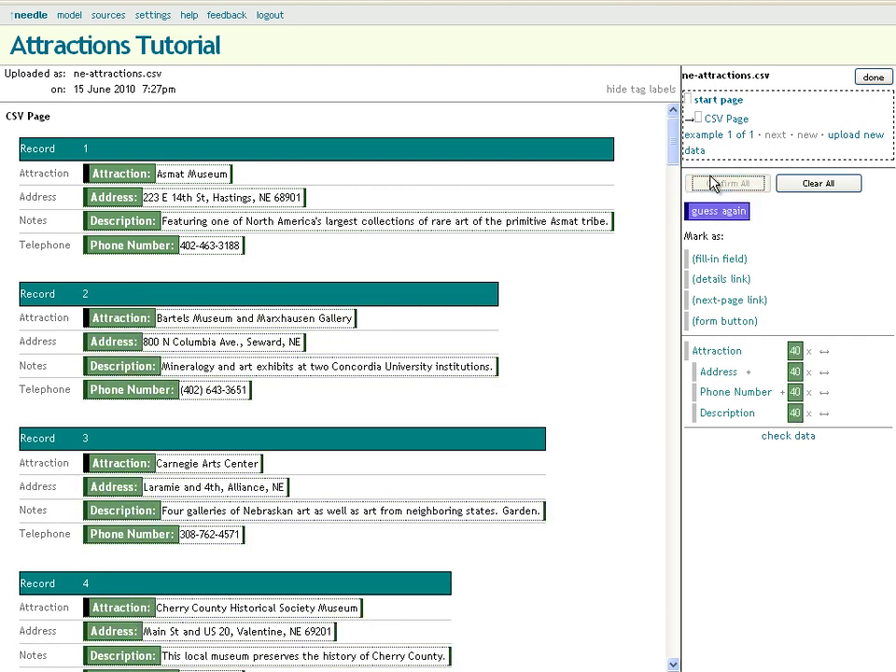
click(878, 77)
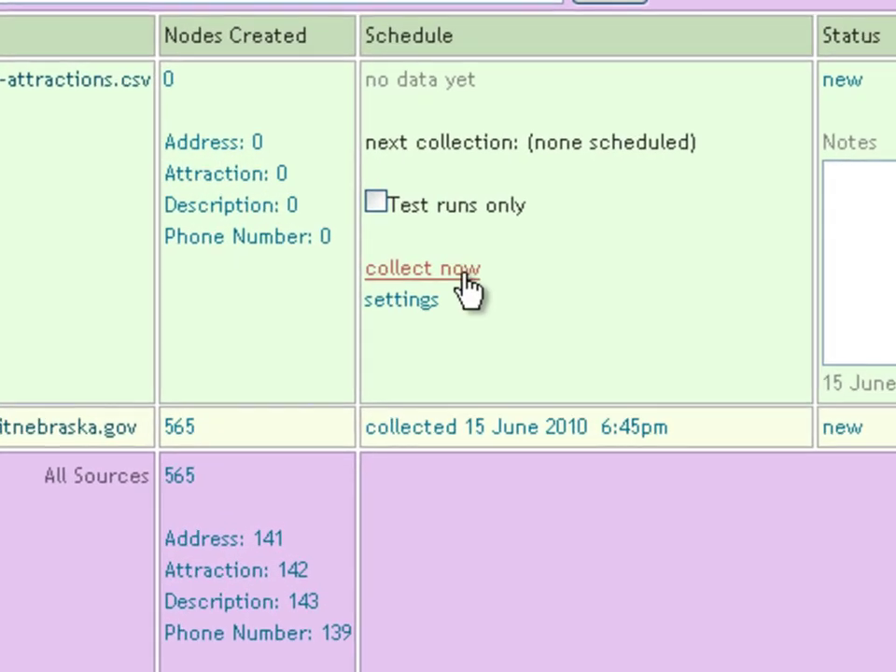
click(463, 278)
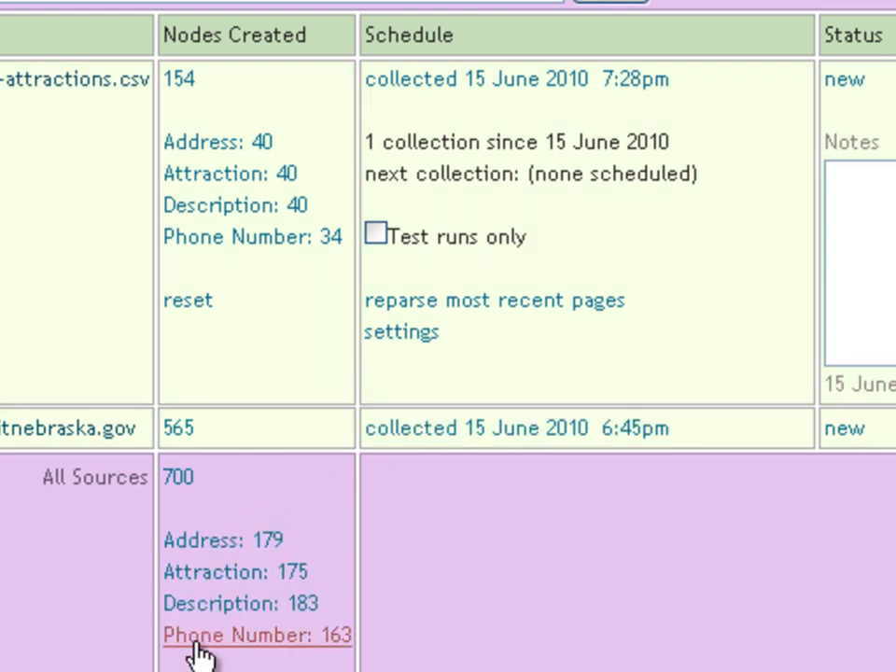
Step: Show the 175-attraction table with Address, Phone Number and _Source columns
click(191, 574)
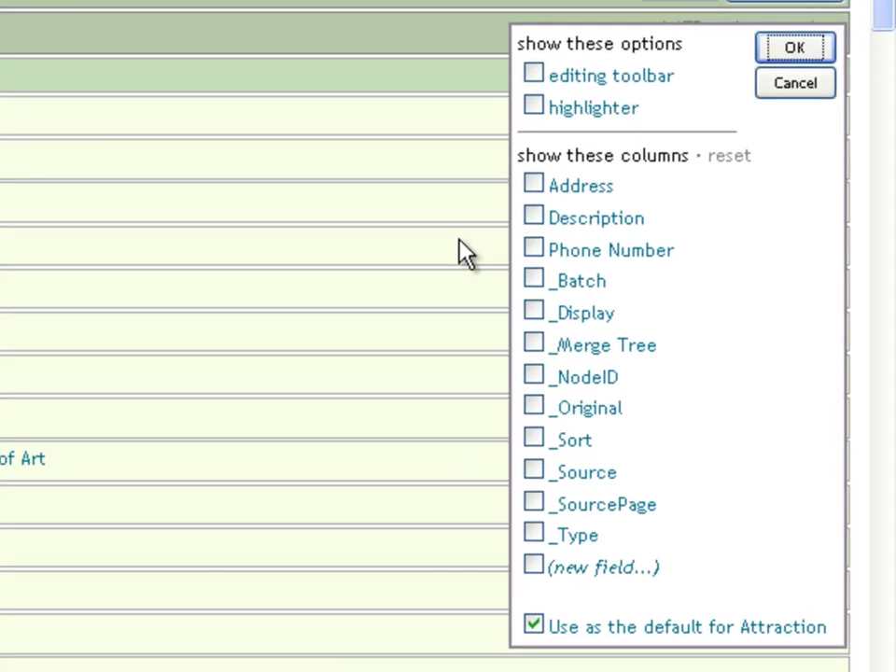
click(687, 198)
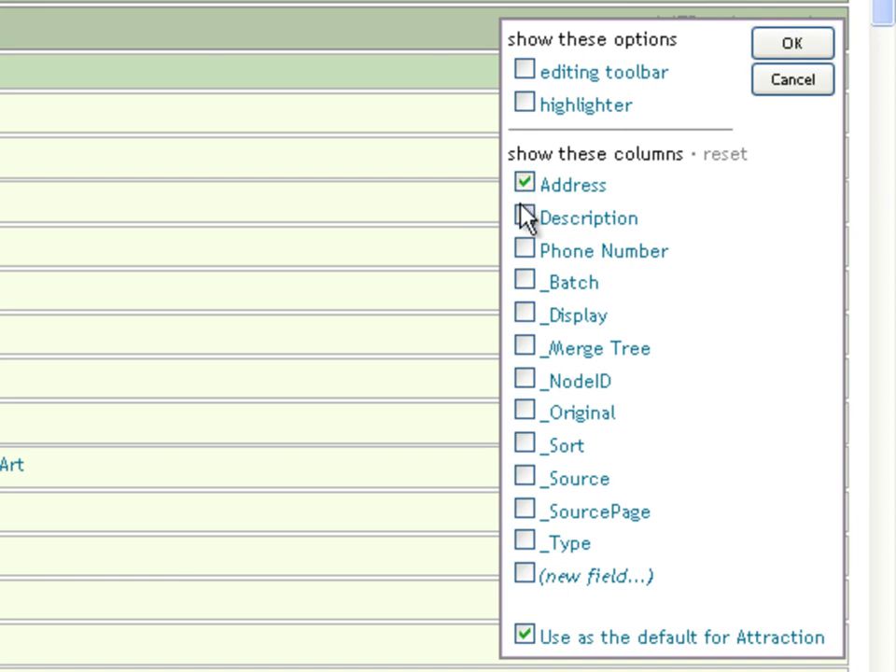
click(525, 250)
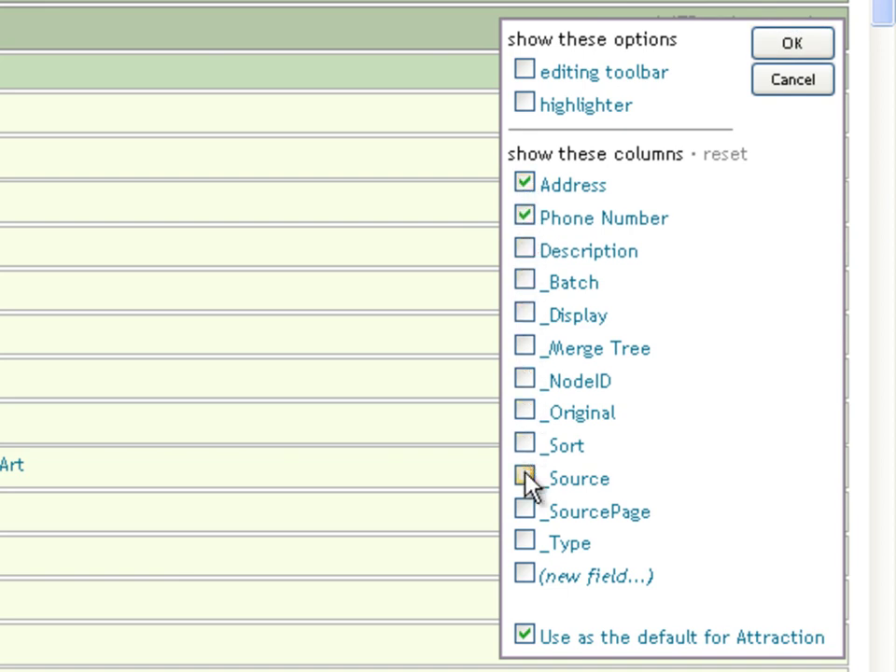
click(775, 52)
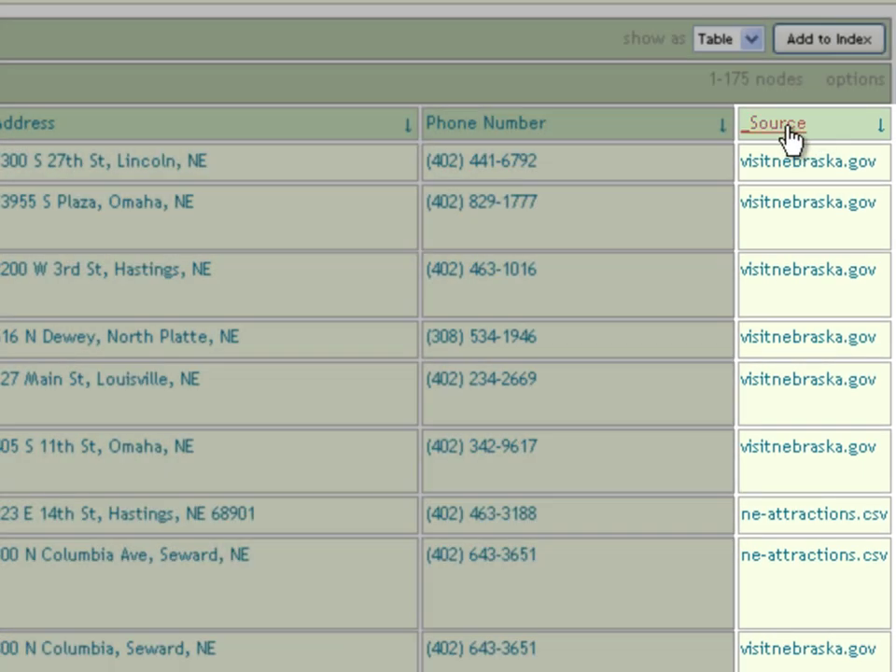
Step: Sort _Source by most values first, then sort attractions alphabetically in normal order
click(789, 129)
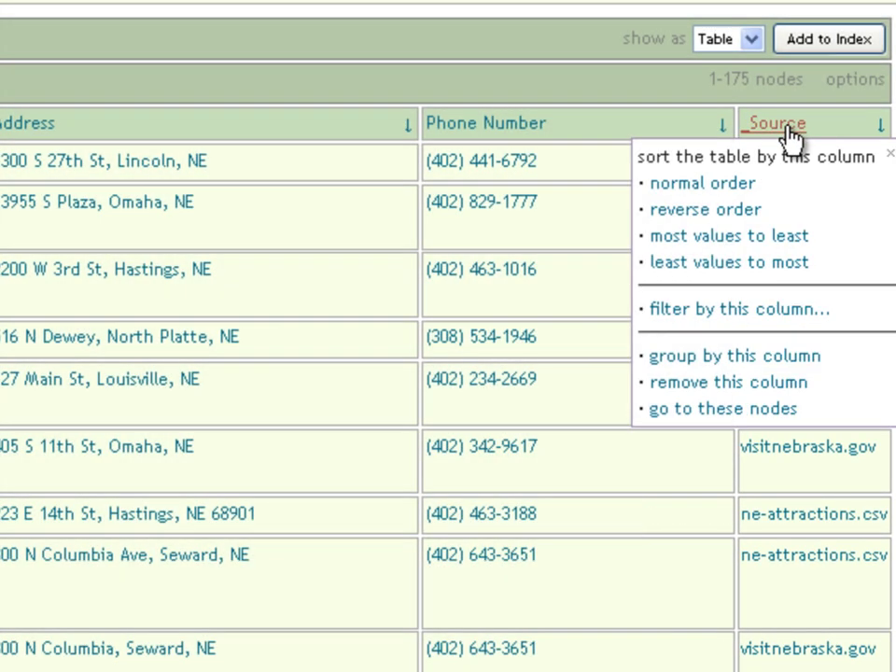
click(745, 236)
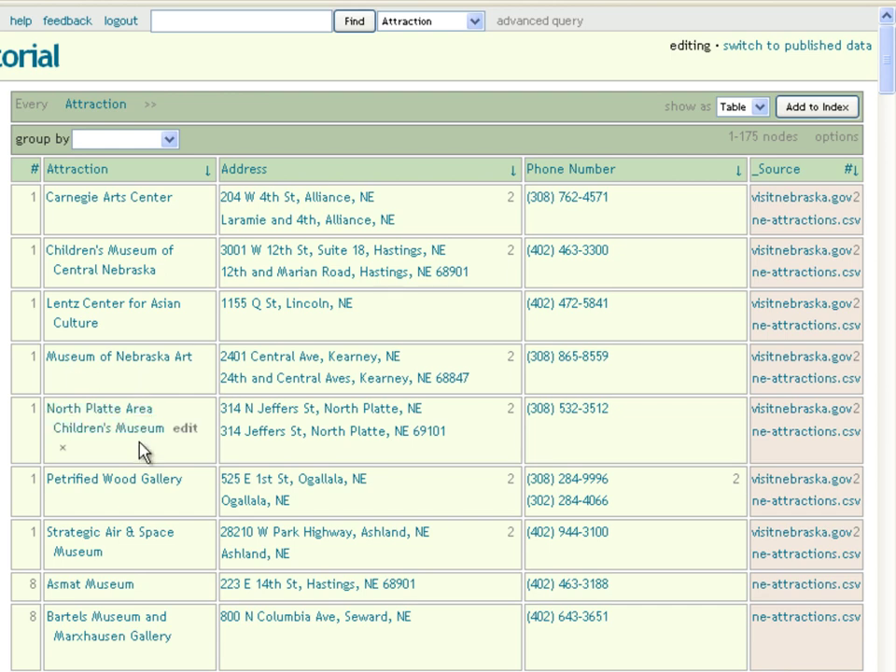
click(79, 173)
click(89, 214)
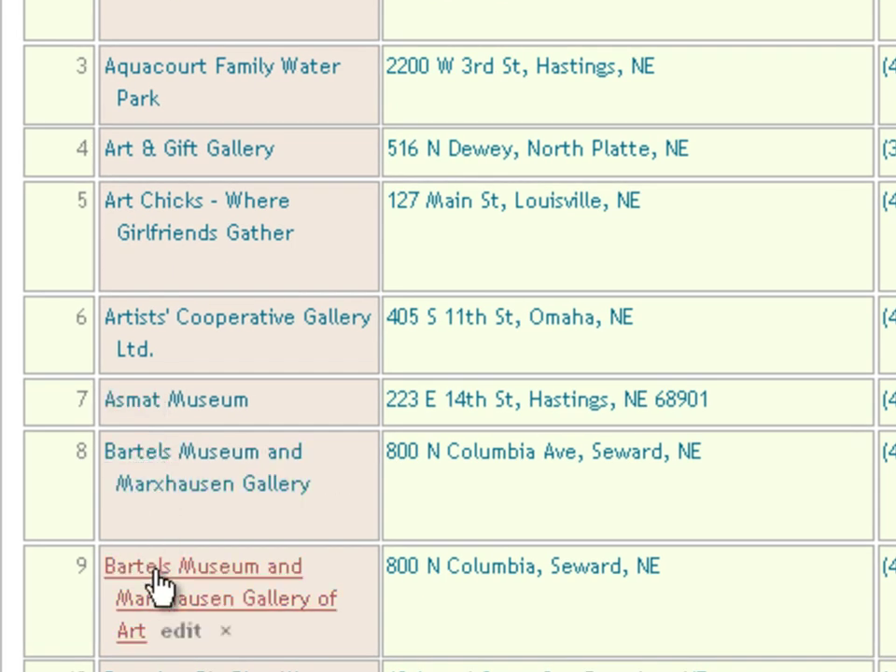
Step: Merge the two Bartels Museum rows and their addresses into 800 N Columbia Ave, Seward
drag(160, 557, 166, 479)
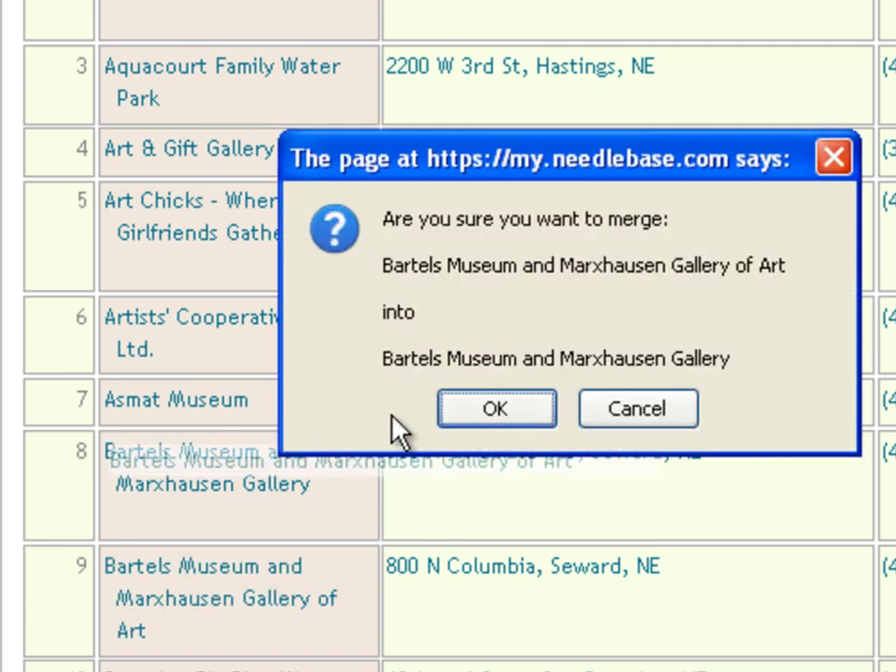
click(463, 419)
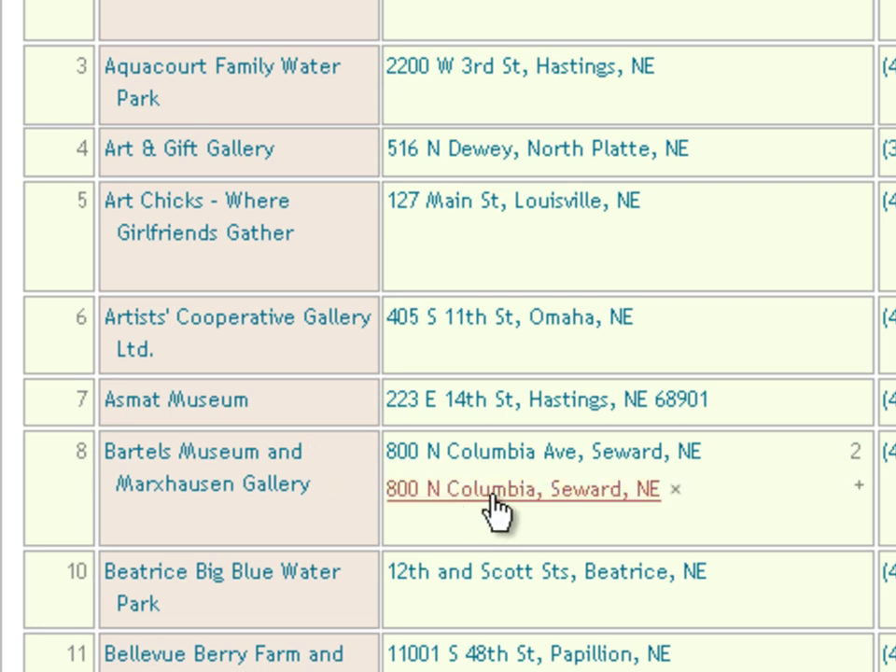
drag(504, 494, 510, 475)
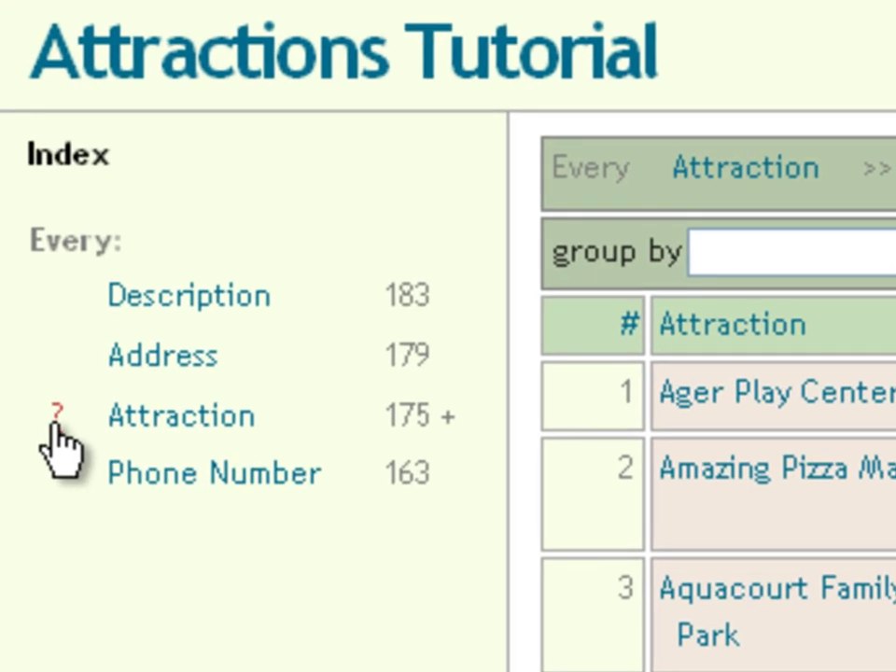
Step: Group similarly named attractions as possible duplicates and start a new 'and by' grouping column
click(18, 168)
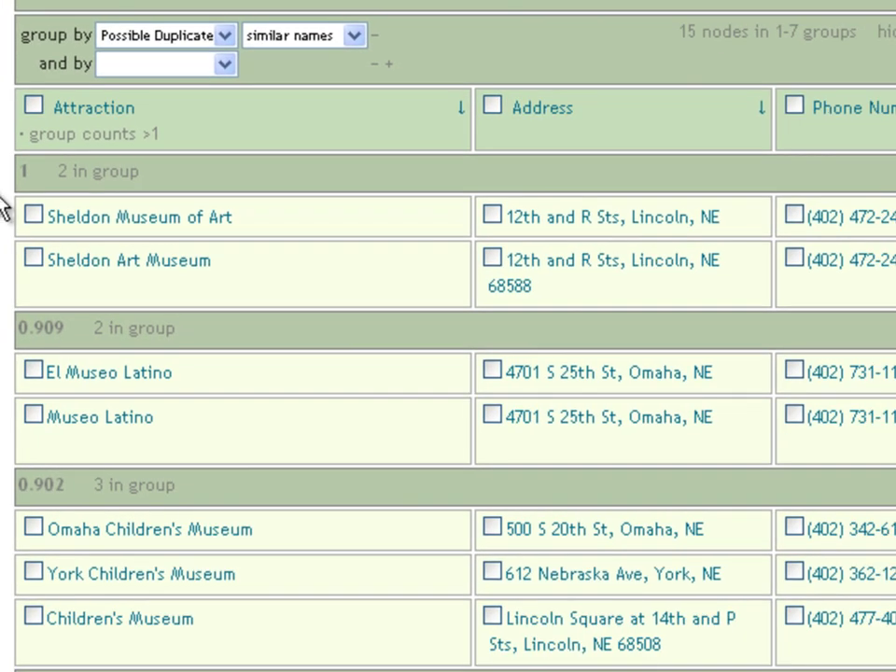
mouse_move(451, 580)
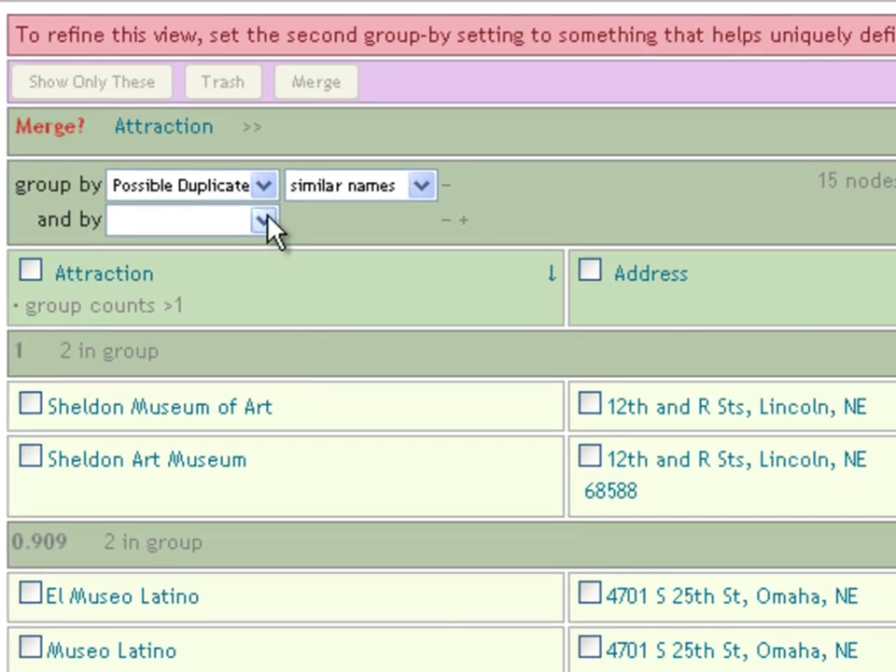
click(266, 220)
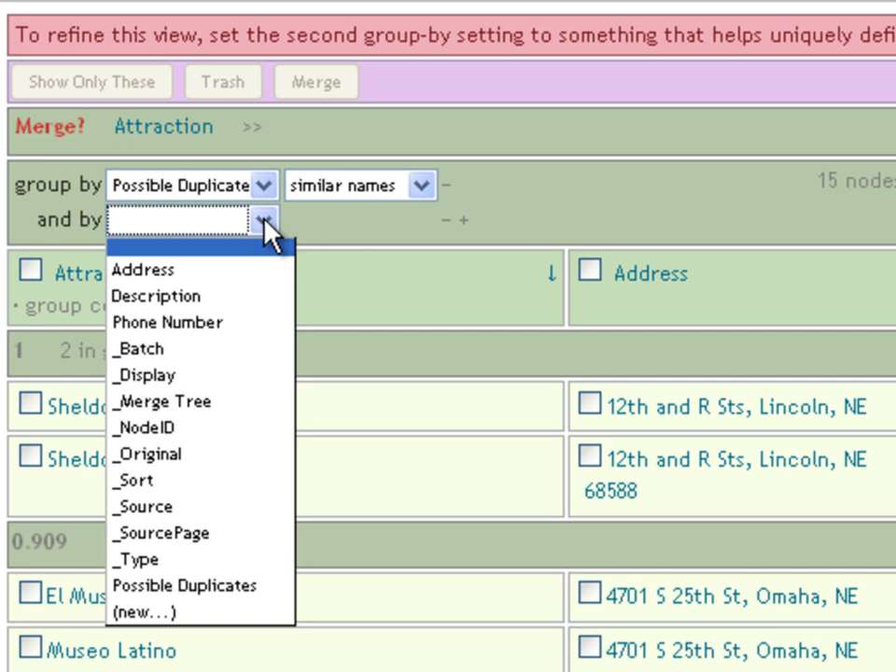
click(142, 615)
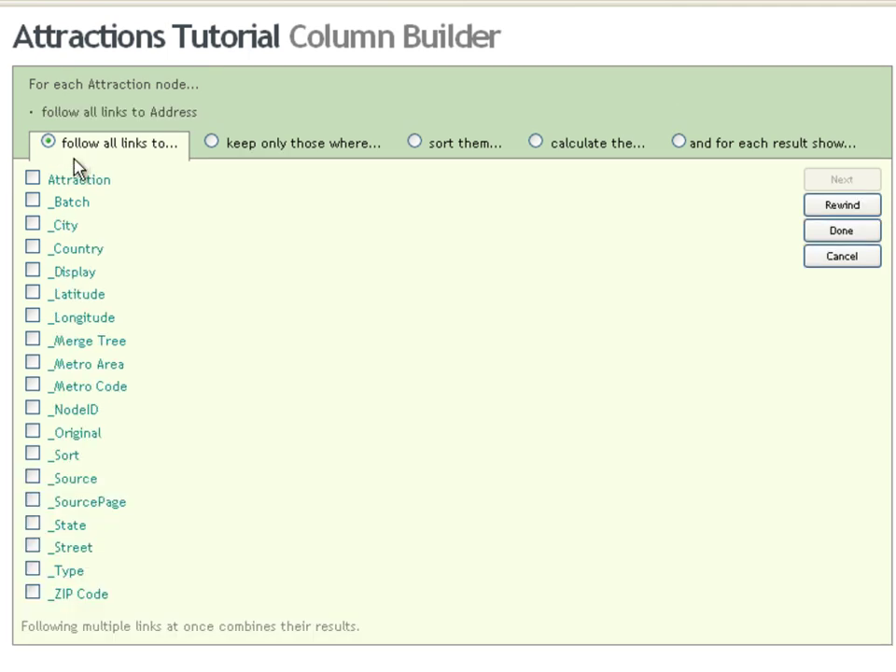
Step: Build a City column from each attraction's Address _City, leaving 10 attractions in 5 groups
click(63, 228)
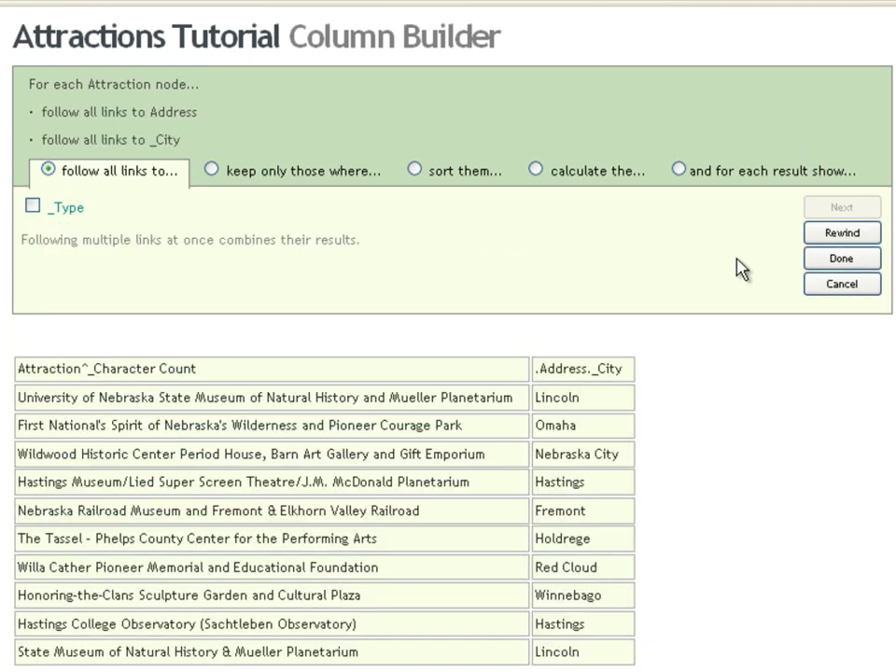
click(842, 262)
text(City)
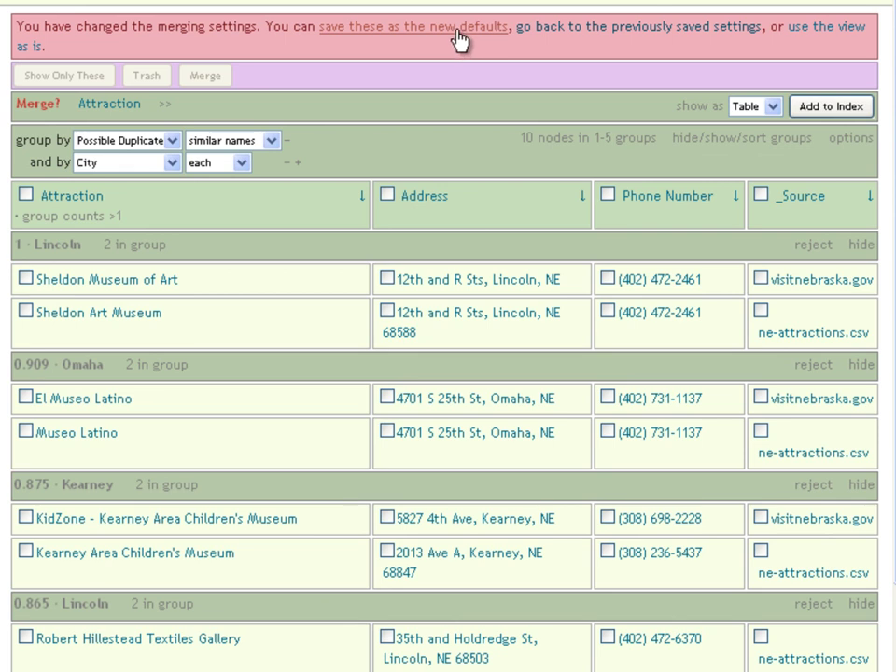
Step: Save city grouping as default and merge the 10 duplicates into 5, leaving 168 attractions
click(457, 35)
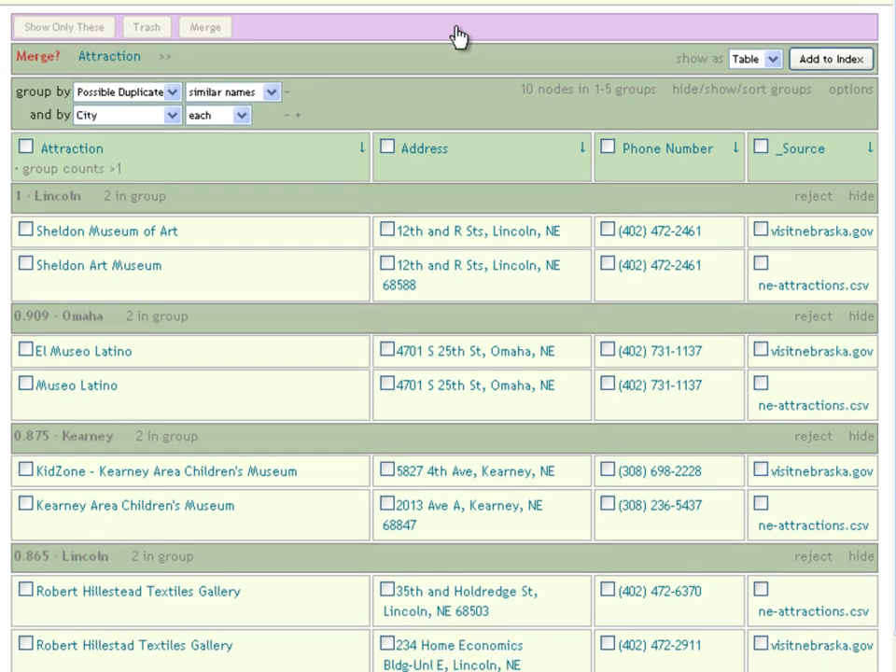
scroll(322, 345, down, 3)
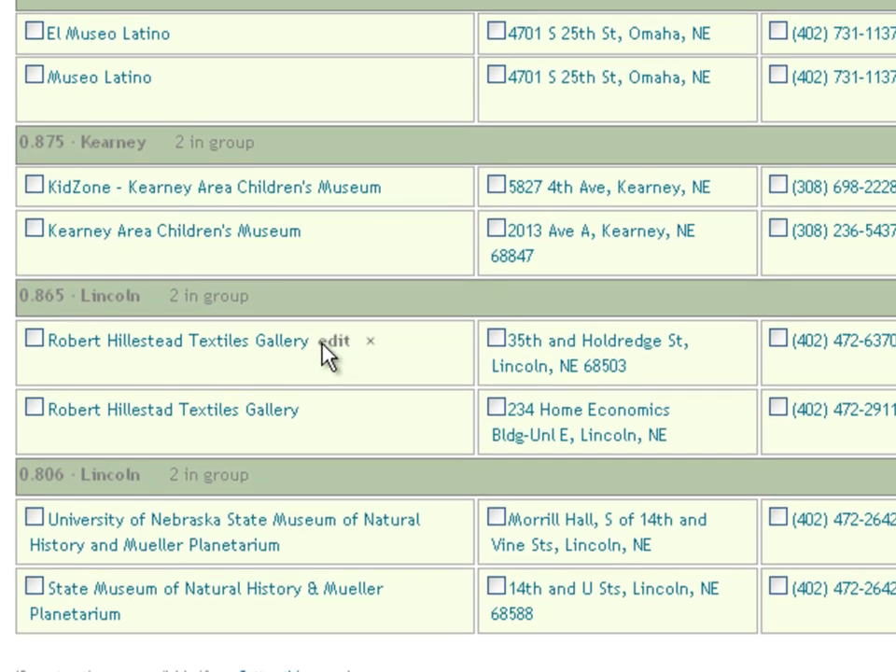
scroll(322, 354, up, 5)
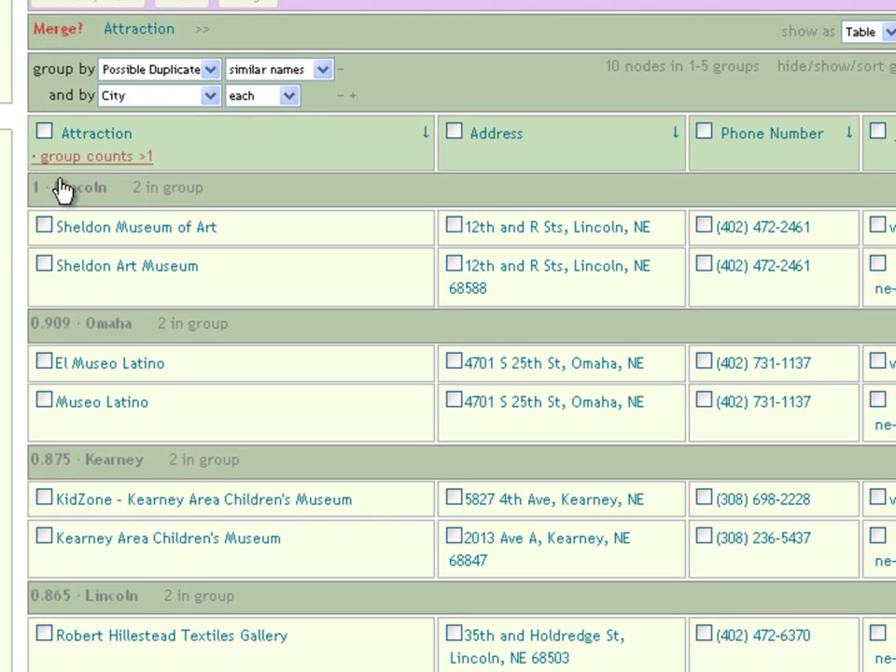
click(44, 134)
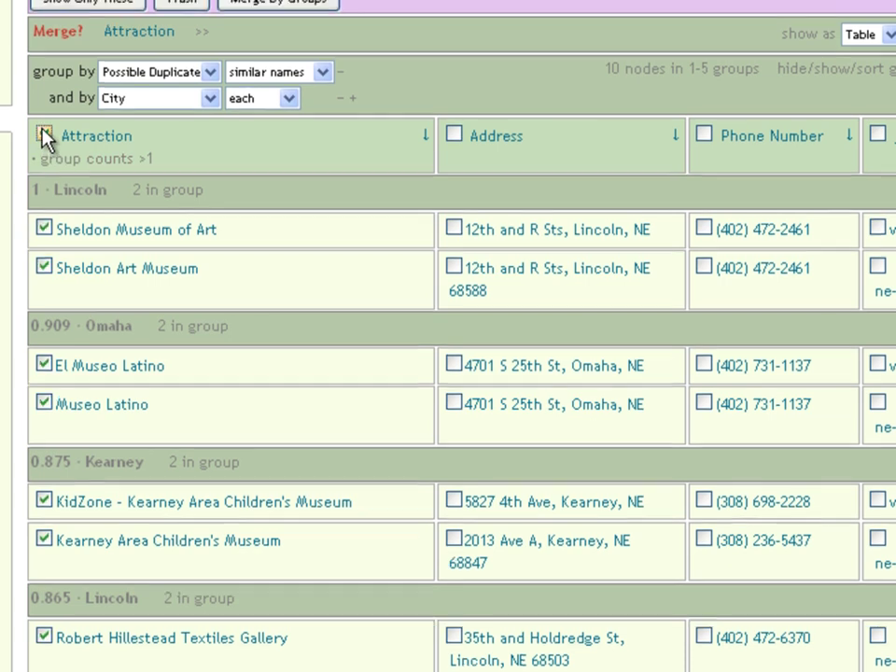
scroll(45, 137, up, 1)
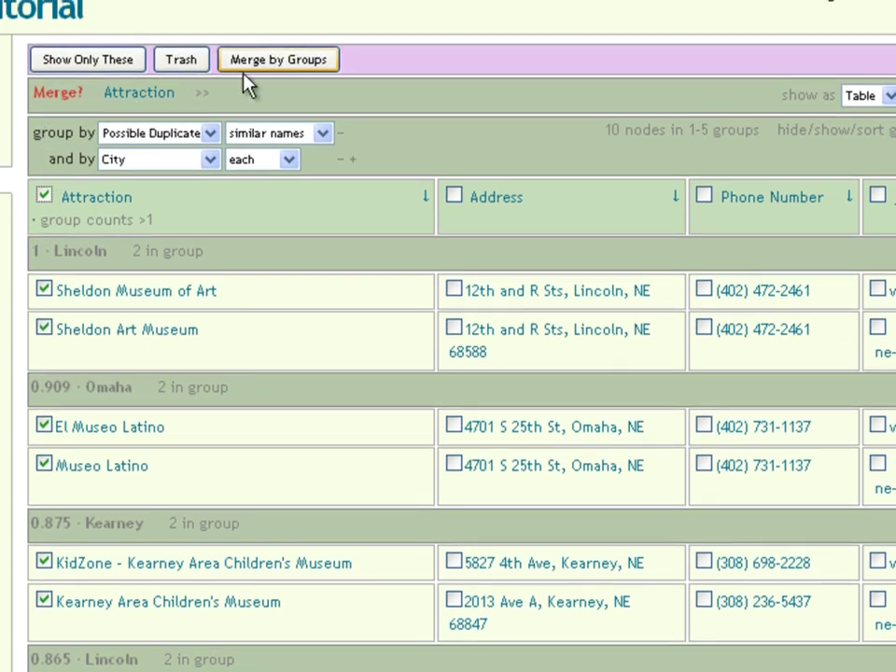
click(249, 67)
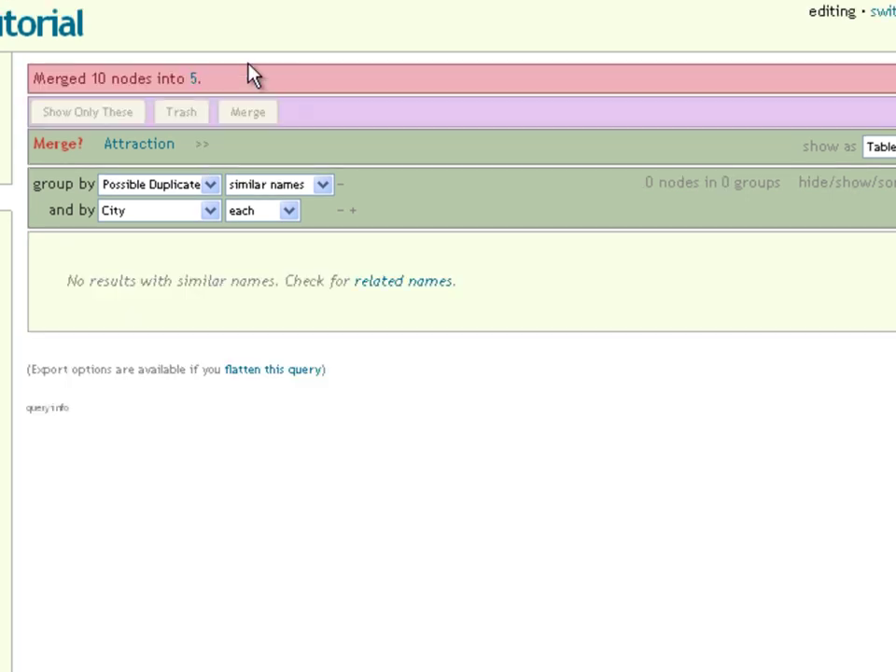
click(365, 283)
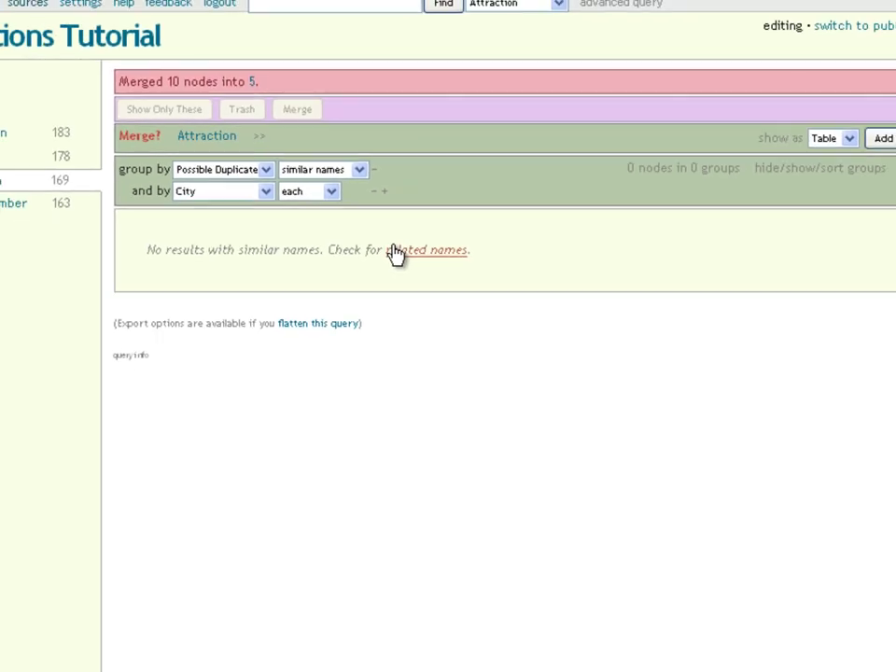
click(65, 170)
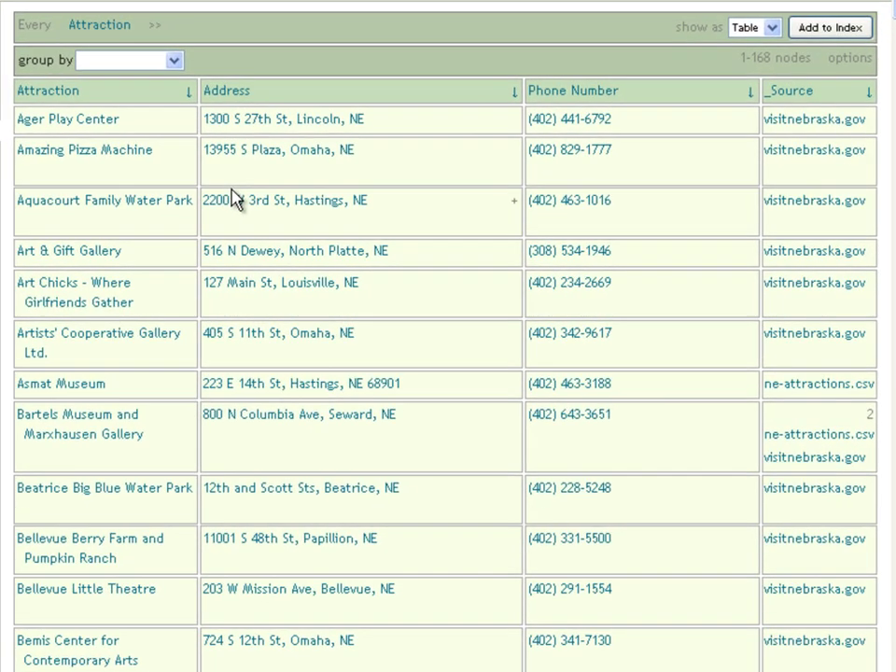
Step: Export the 168-attraction table as Attractions-Tutorial-2.csv, review it in Excel, and close it
scroll(233, 198, down, 20)
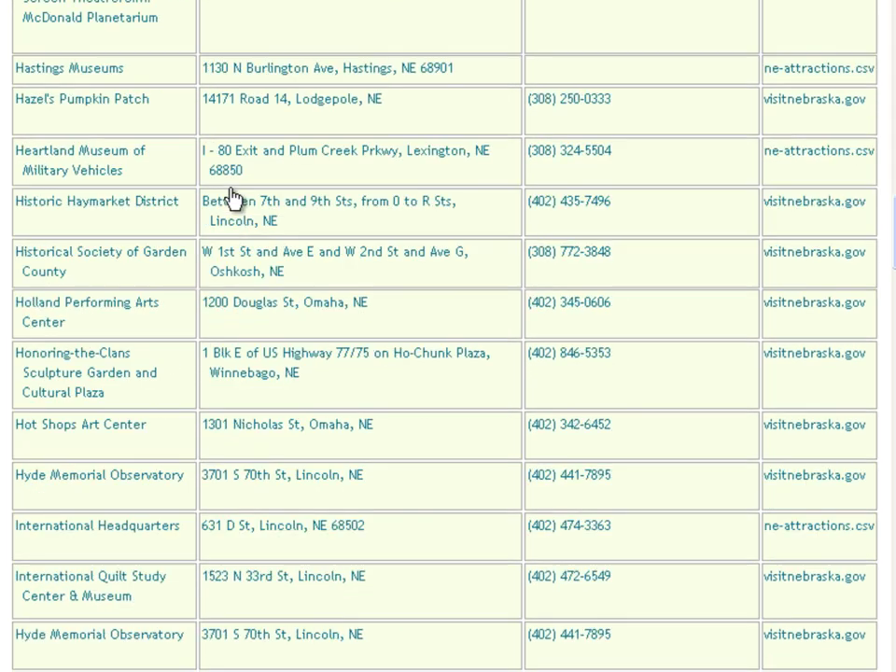
scroll(234, 198, down, 20)
scroll(233, 198, down, 10)
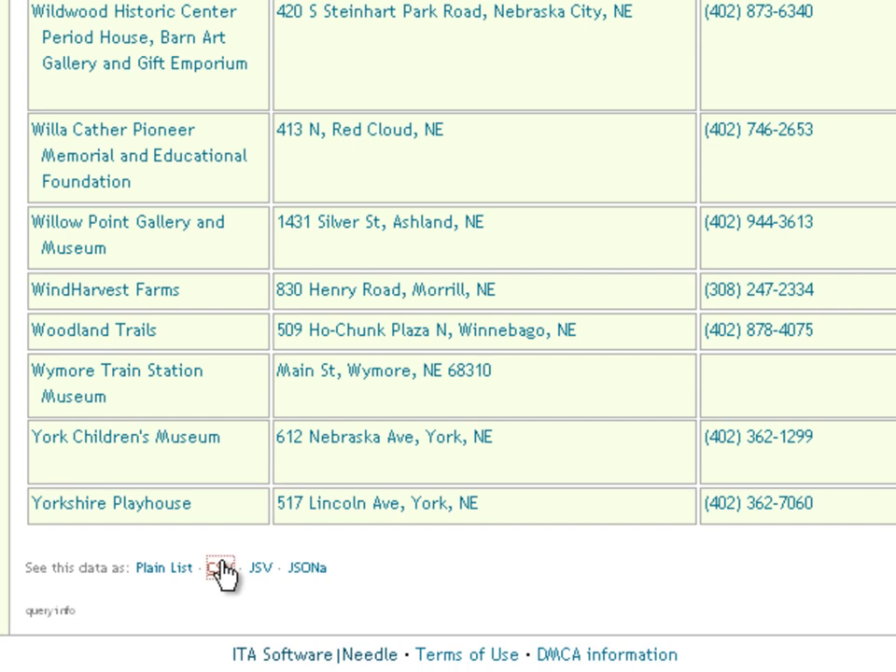
click(221, 572)
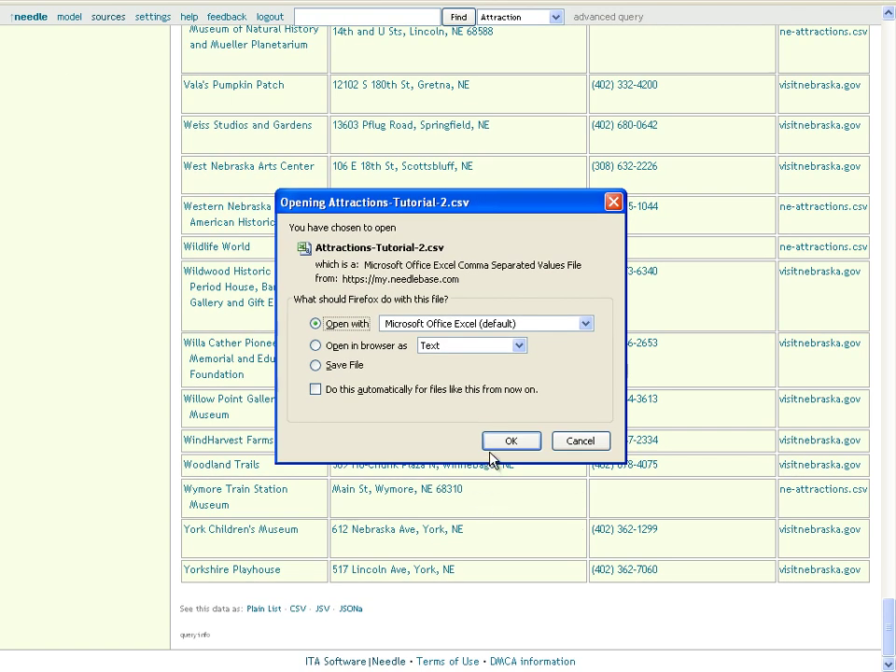
click(495, 440)
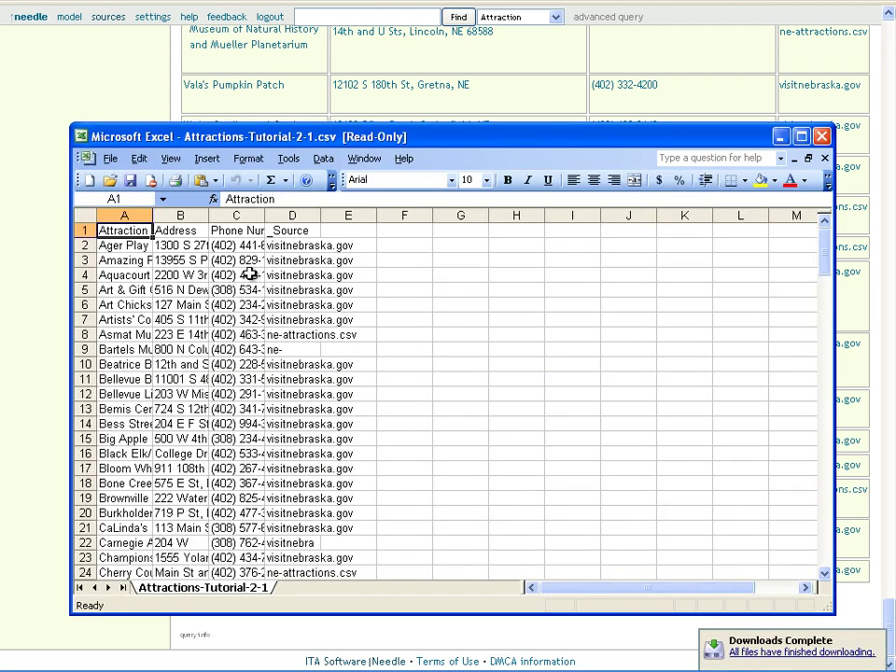
key(alt+Tab)
key(Home)
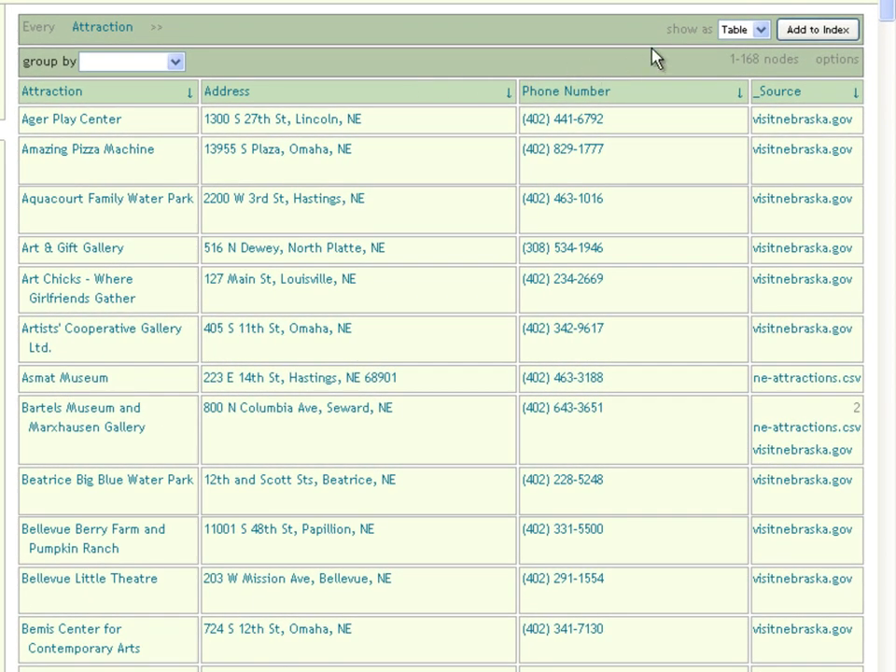
Step: Plot the attractions on a Nebraska map and open the Gallery: Art & Creativity Center record from its Ord pin
click(755, 29)
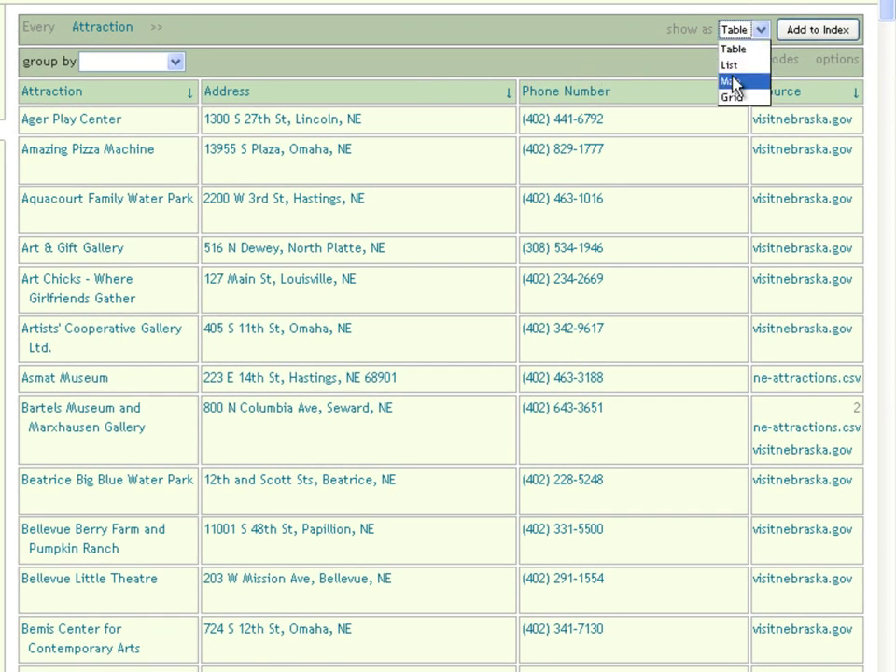
click(734, 84)
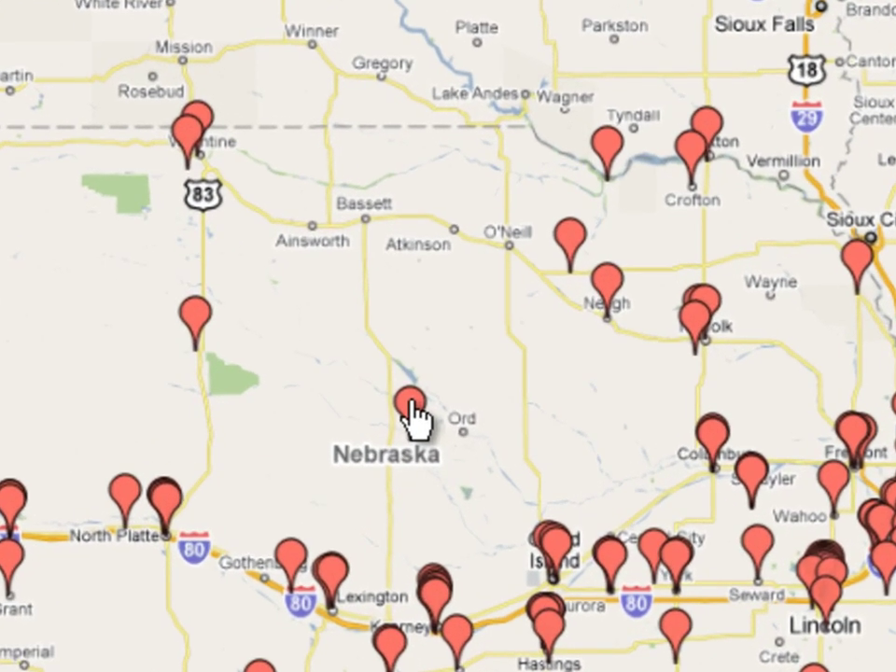
click(411, 411)
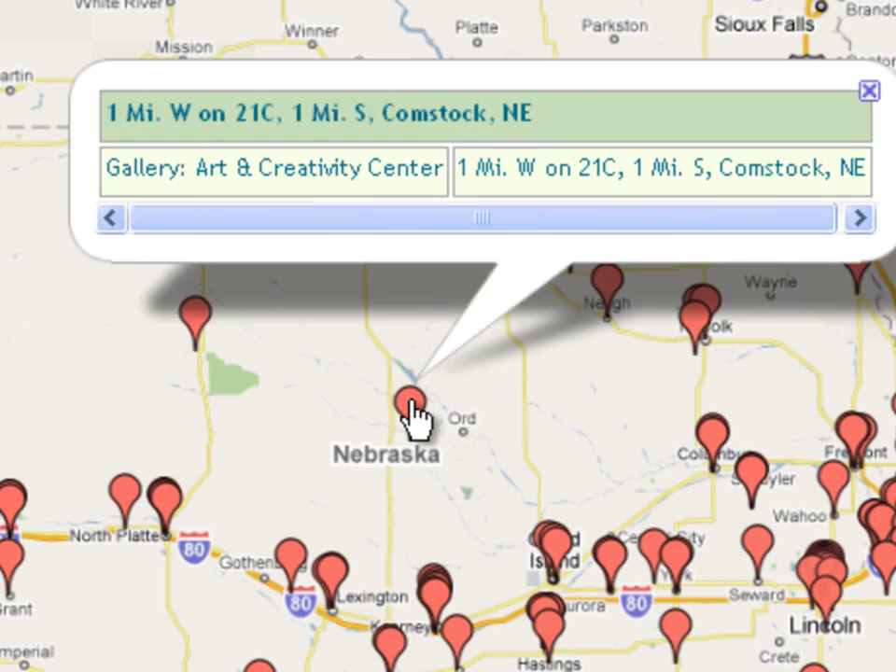
click(300, 182)
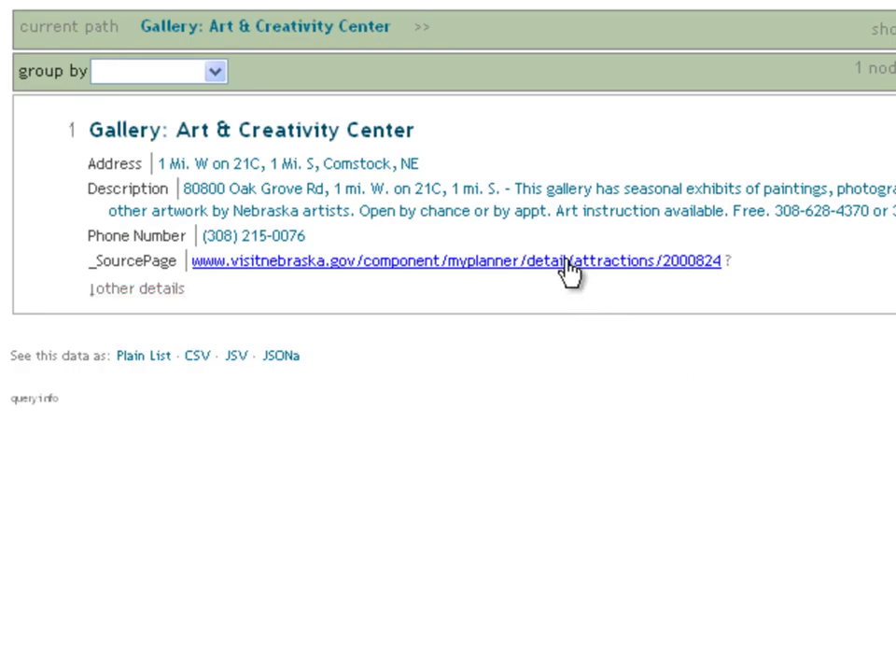
Step: View the gallery's tagged visitnebraska.gov source page with its four fields, then close it
click(570, 266)
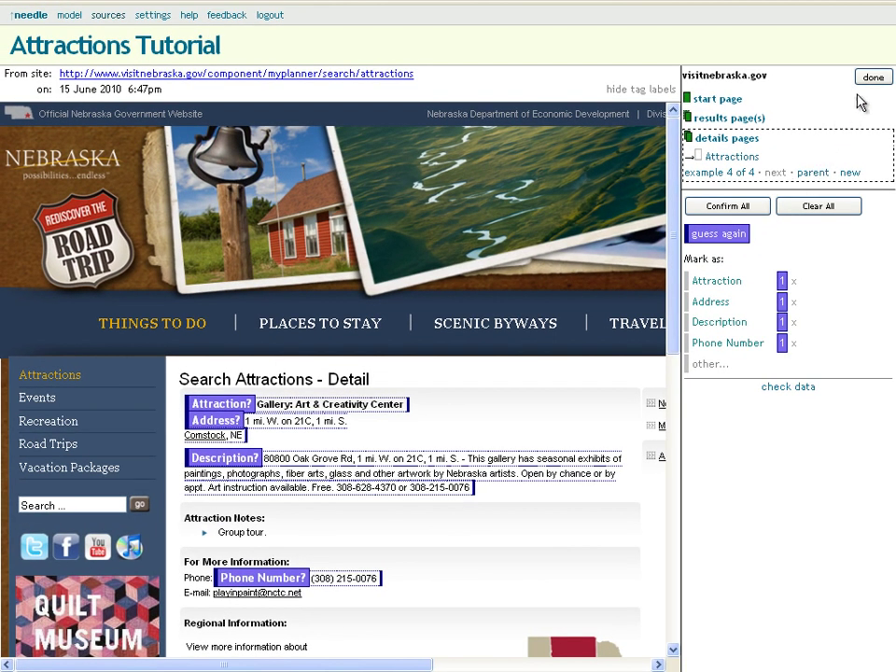
click(874, 77)
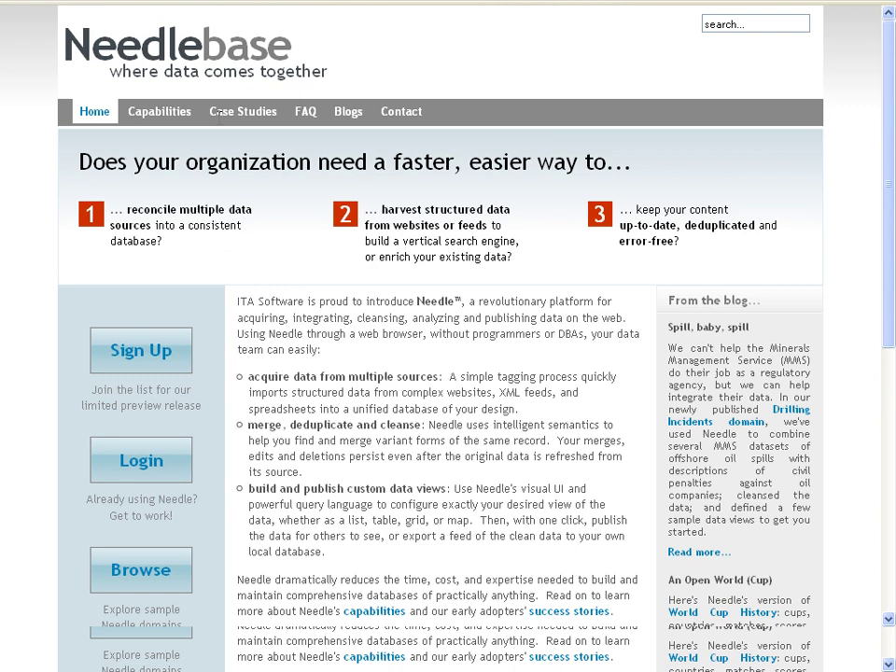